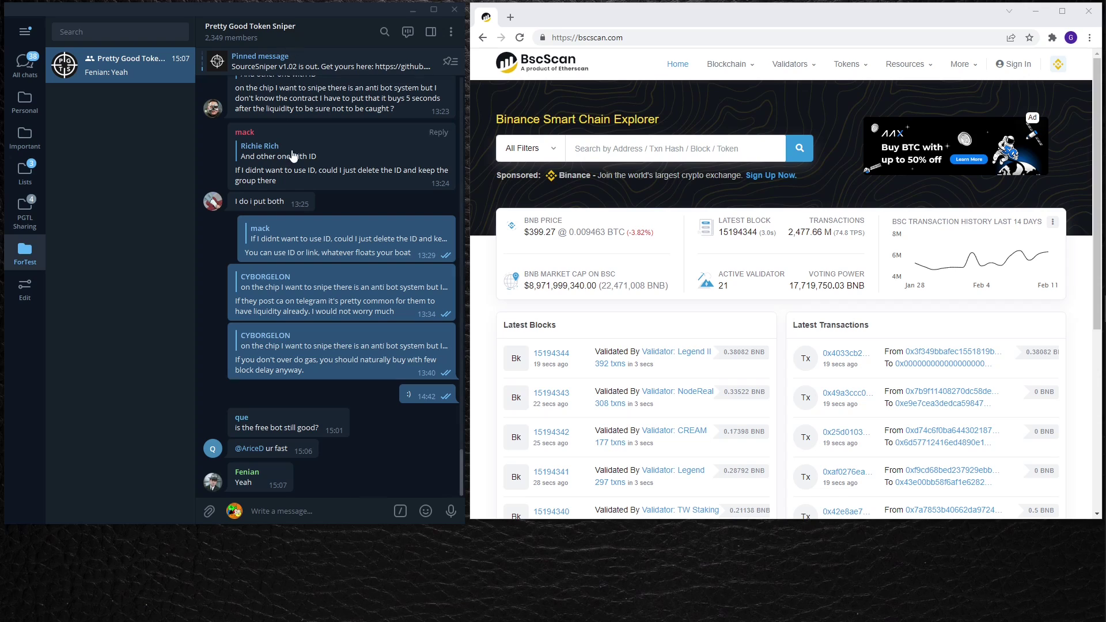
Follow the link in the group's pinned SourceSniper v1.02 post to its GitHub release page.
click(326, 67)
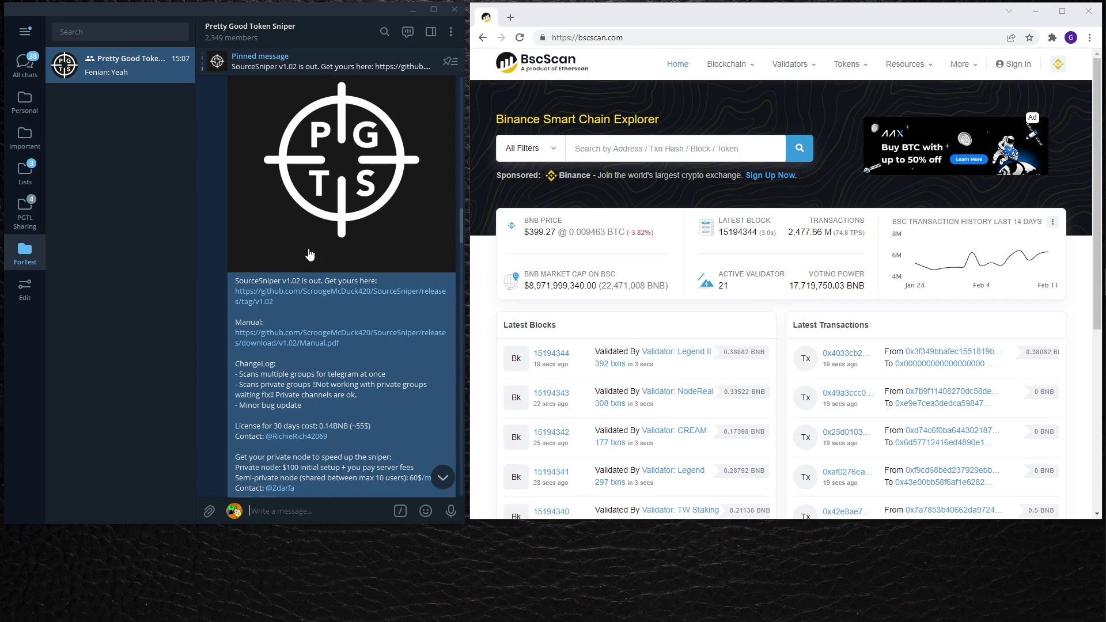
click(261, 305)
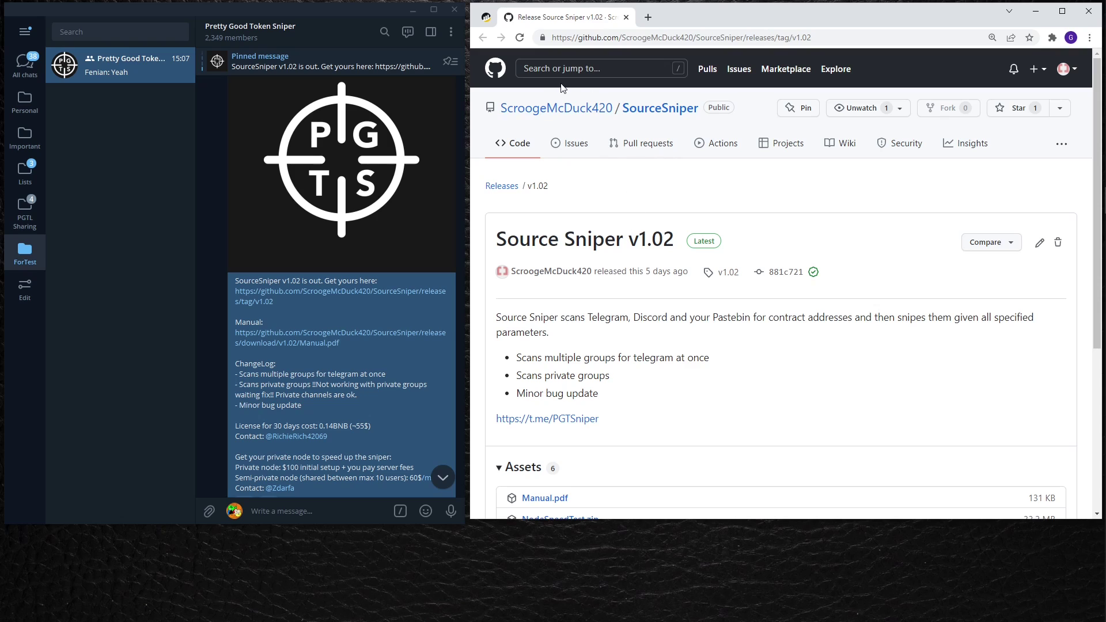
Save the SourceSniper_v1.02.zip asset to the Desktop and minimise Telegram.
scroll(738, 188, down, 5)
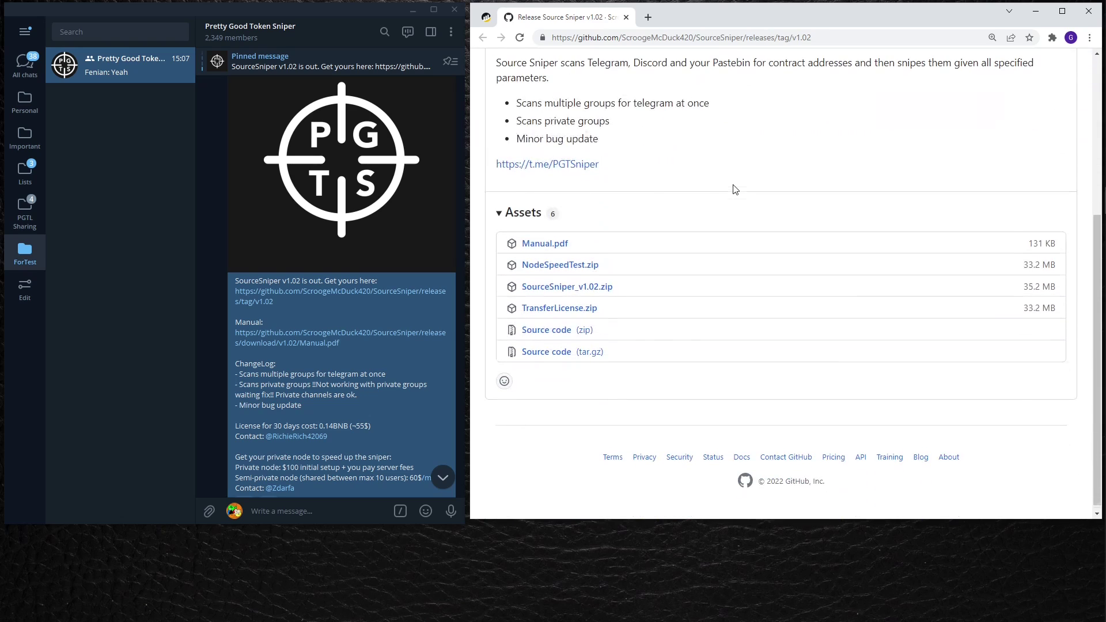
scroll(737, 188, up, 1)
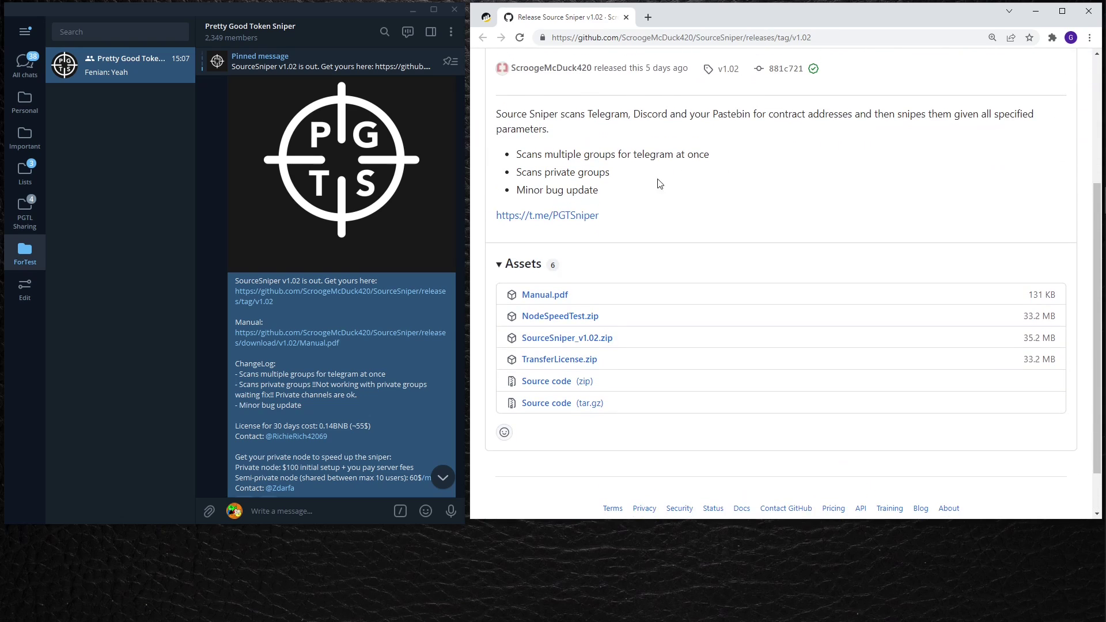
click(560, 342)
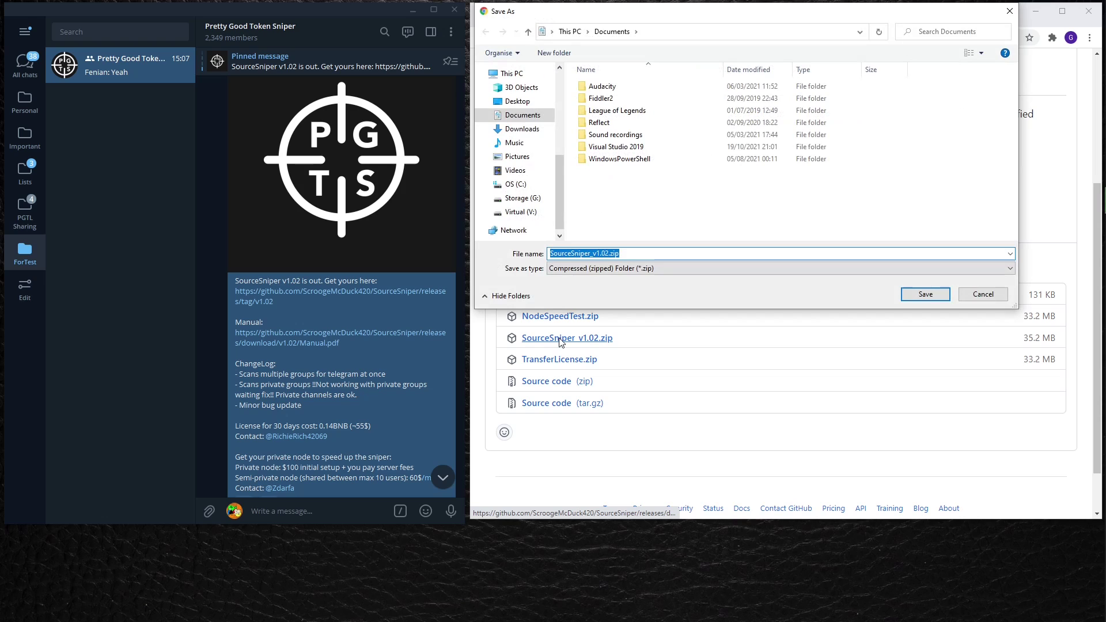
click(517, 102)
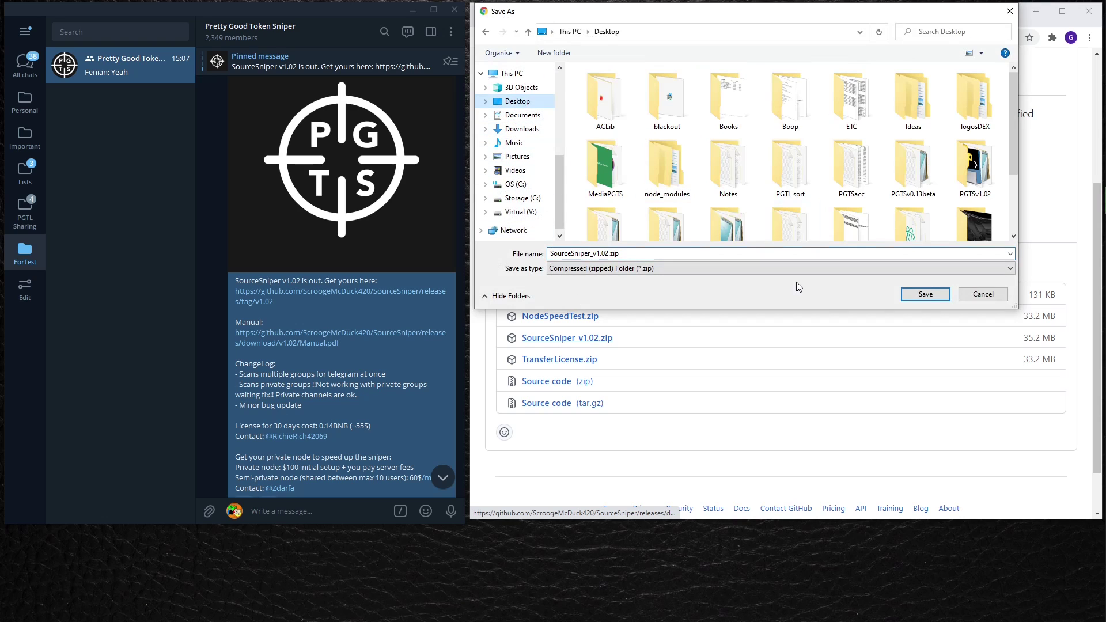
click(924, 294)
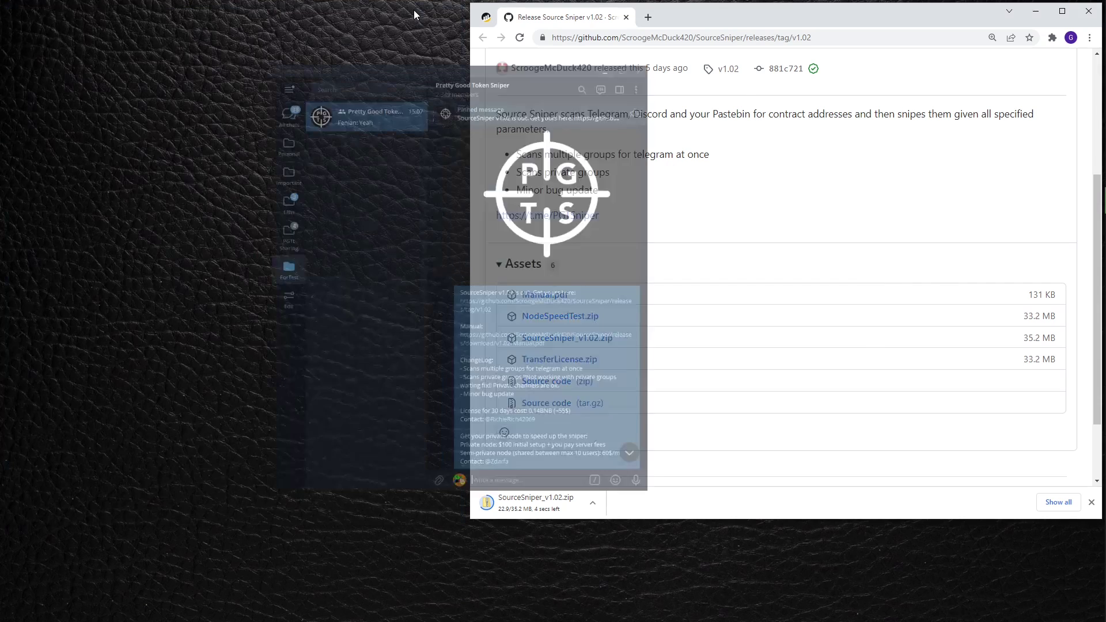
click(413, 10)
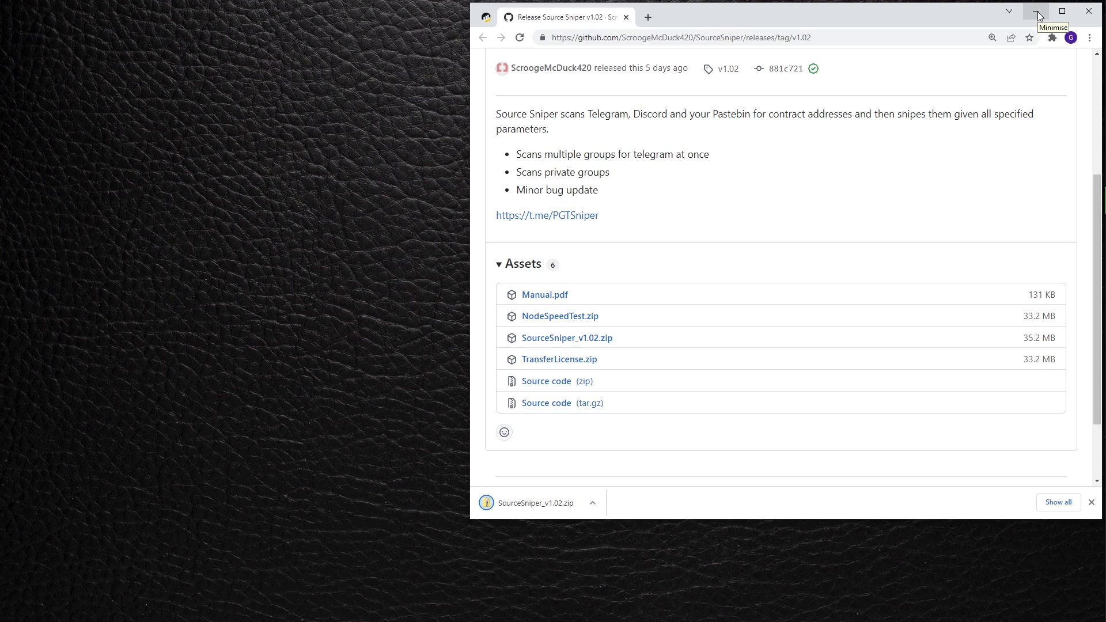
Bring up the options for the flagged SourceSniper_v1.02.zip download.
click(694, 503)
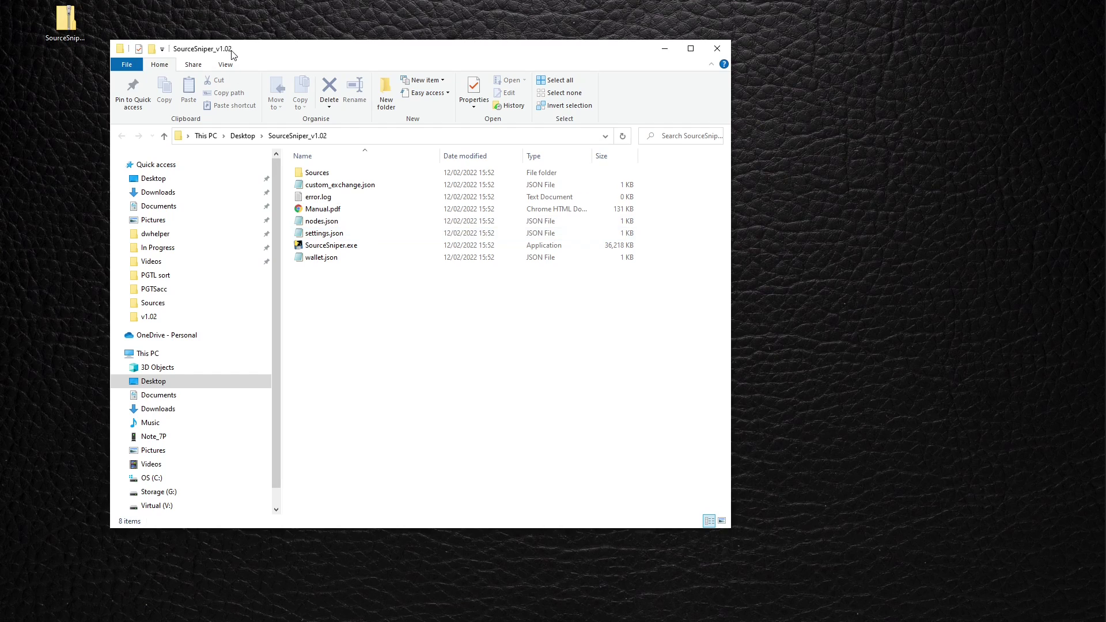
Replace the placeholder WALLET_ADDRESS in wallet.json with the wallet address.
drag(233, 56, 309, 53)
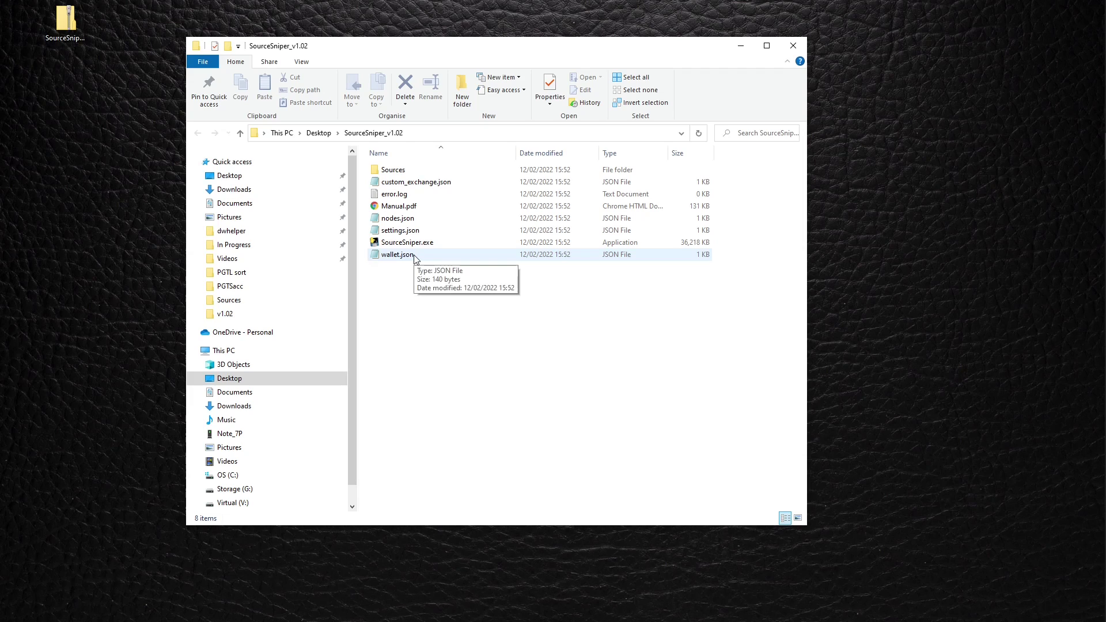
double_click(398, 254)
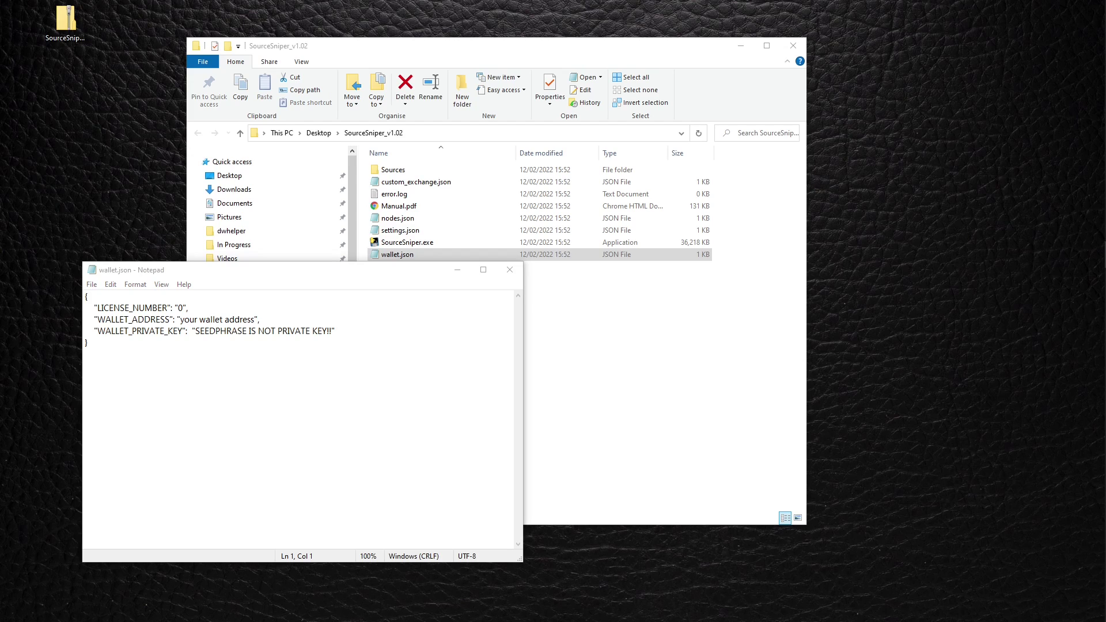
drag(255, 319, 180, 320)
text(0xbcd8B3fe8AA6D9cD5Bf894090CA7A5Ca3E9Ed457)
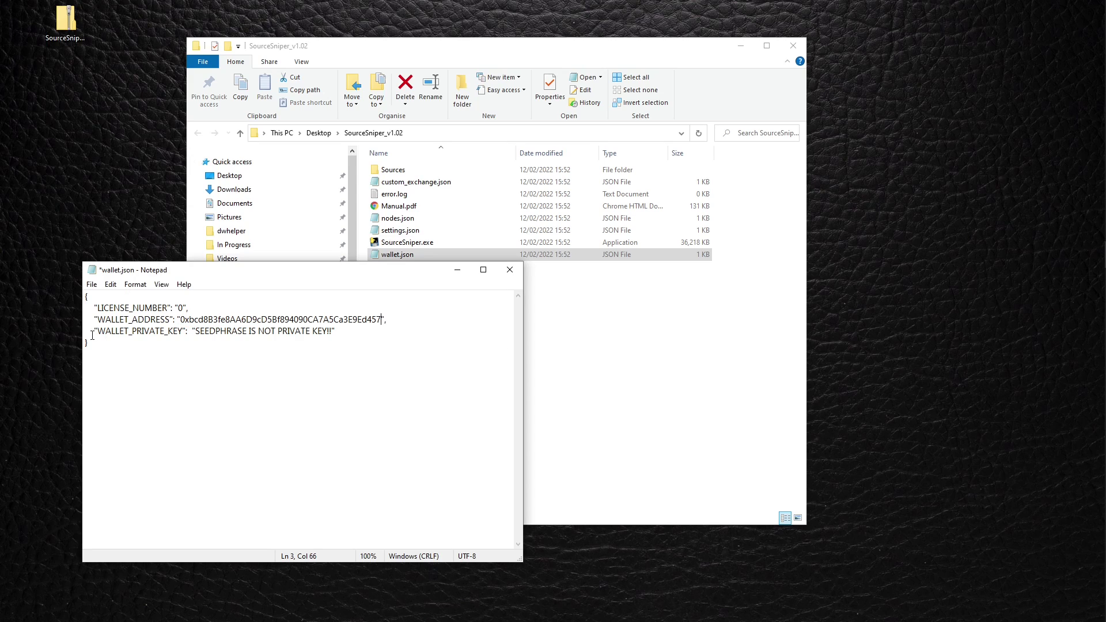
drag(205, 272, 665, 240)
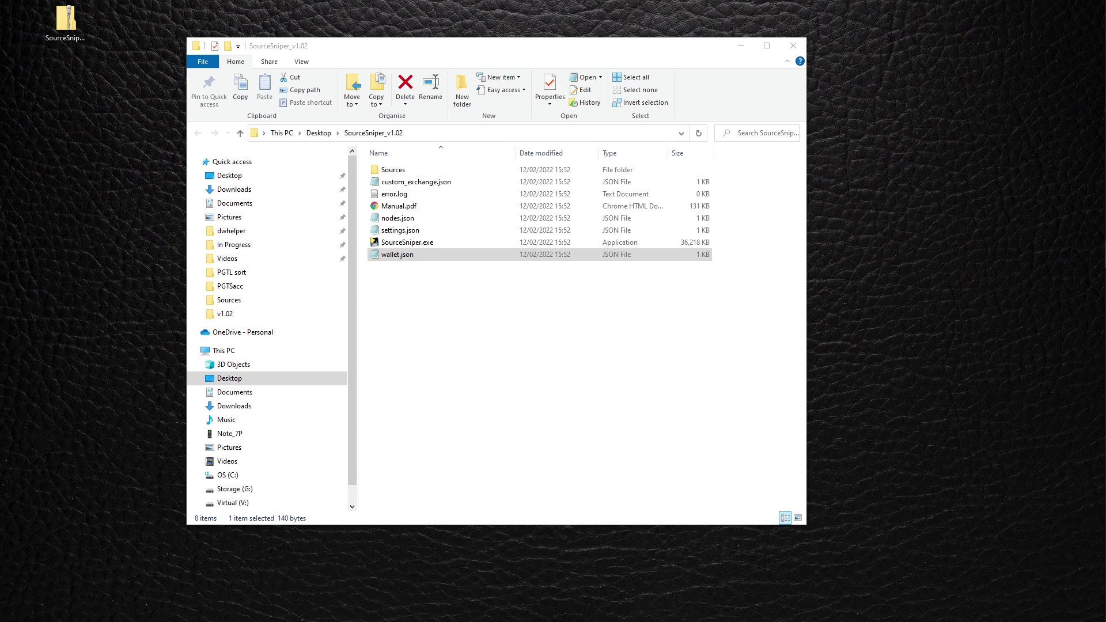
Reopen wallet.json to verify the saved address, close it, and launch SourceSniper.exe.
key(Return)
drag(416, 196, 247, 302)
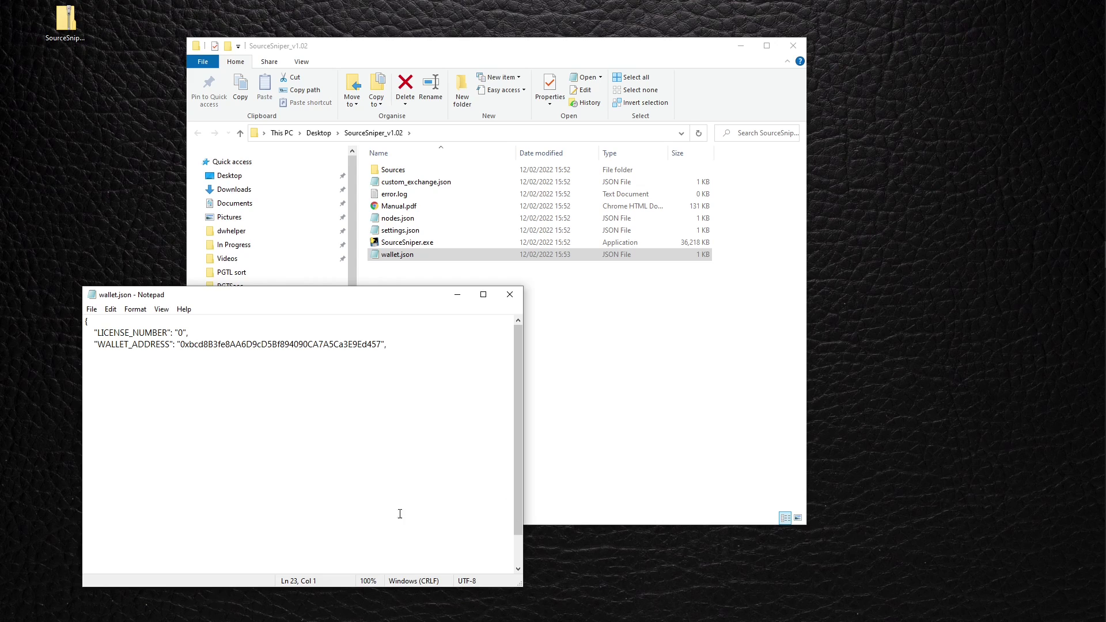
click(510, 294)
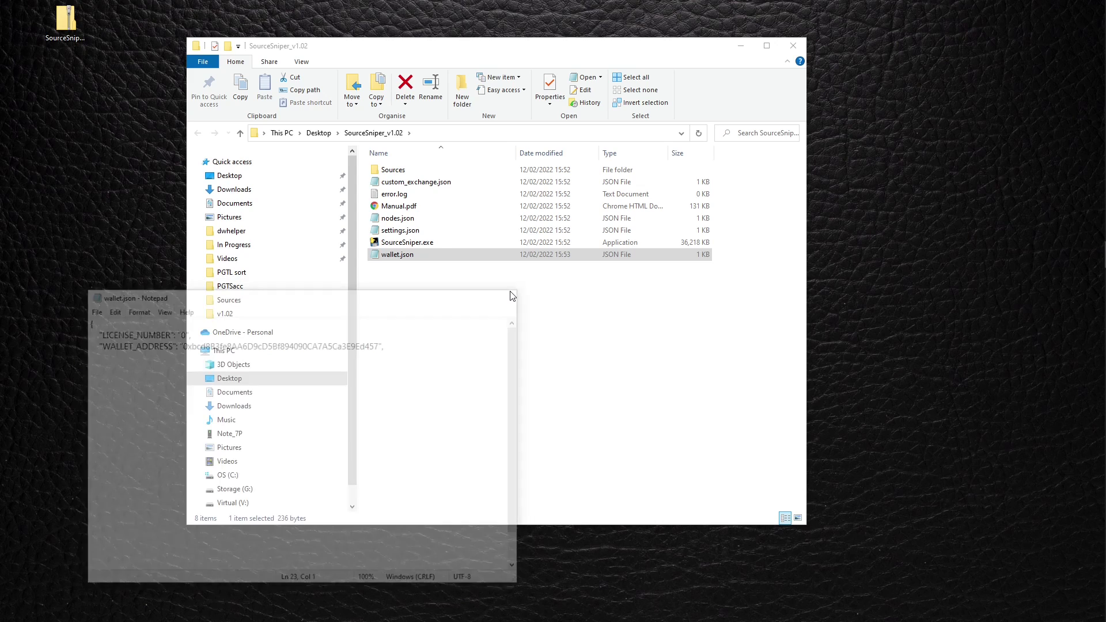
click(434, 273)
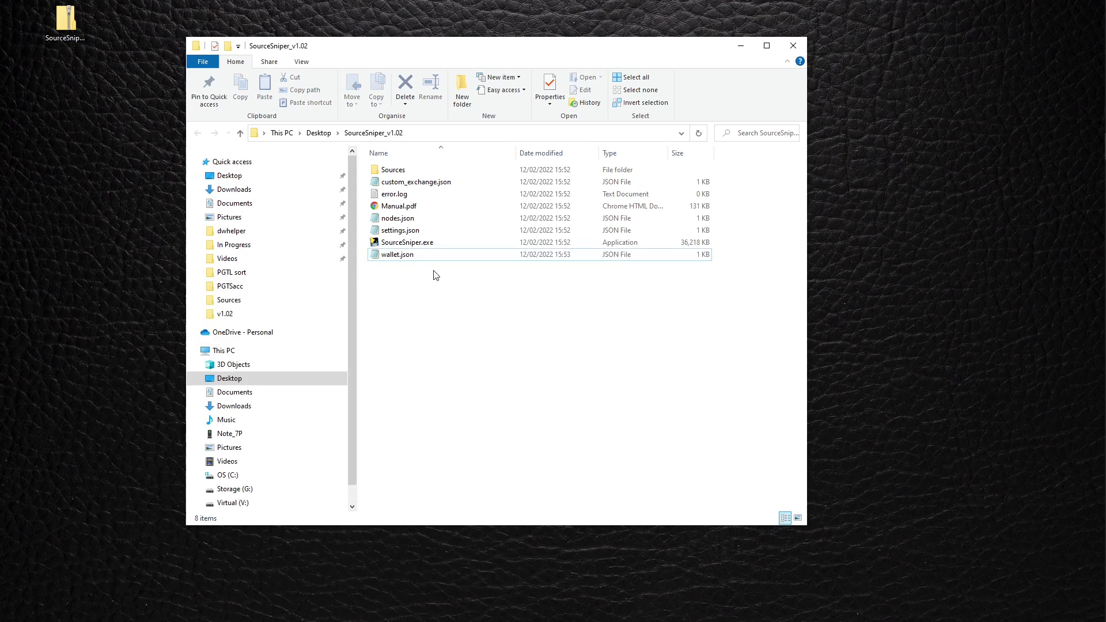
double_click(412, 244)
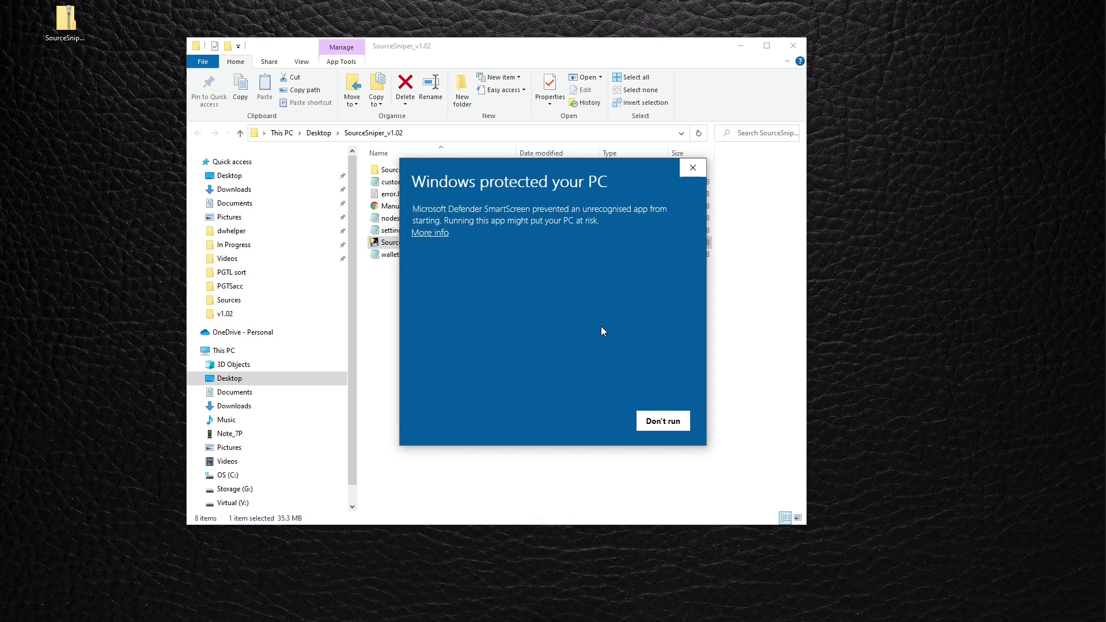
Run SourceSniper past SmartScreen, answer no to the 0.14 BNB license offer, then close it.
click(430, 233)
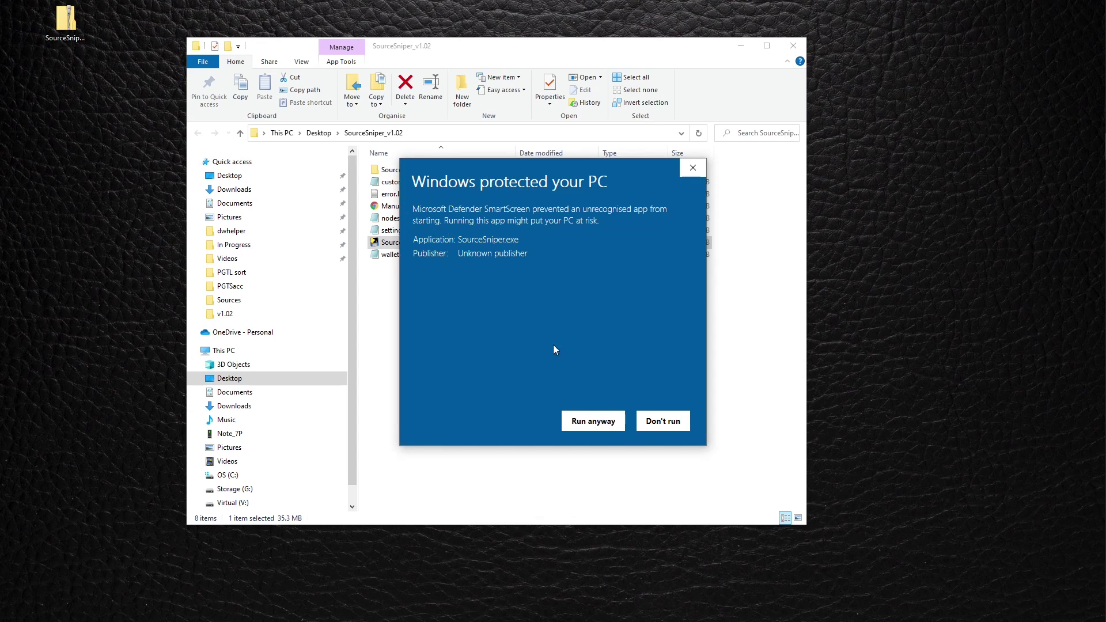
click(593, 420)
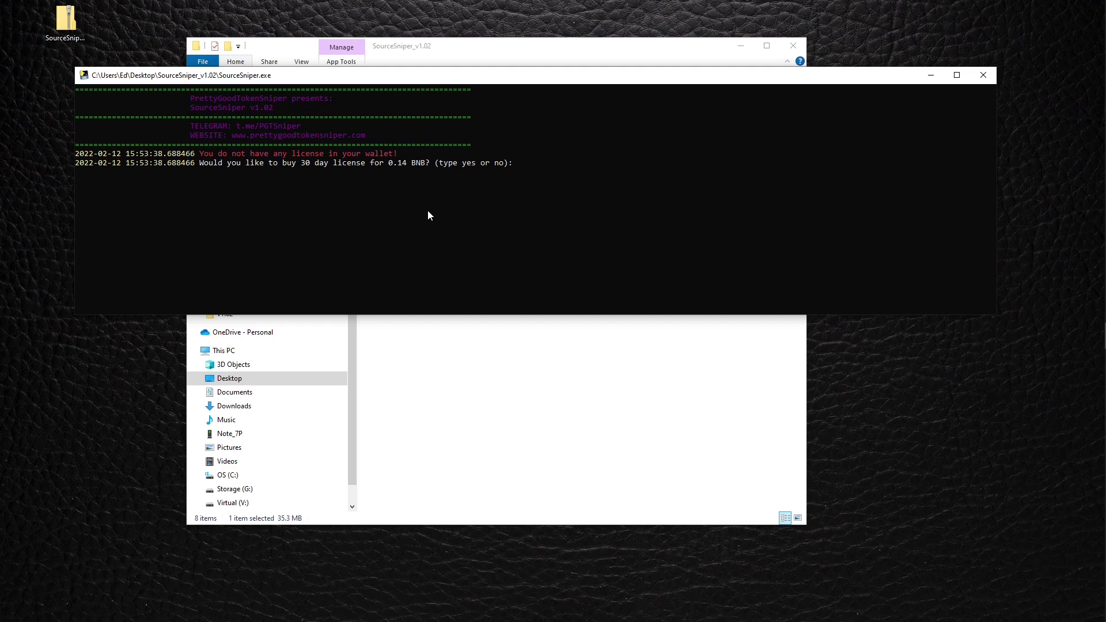
text(yes)
key(BackSpace)
key(BackSpace)
key(BackSpace)
text(no)
key(Return)
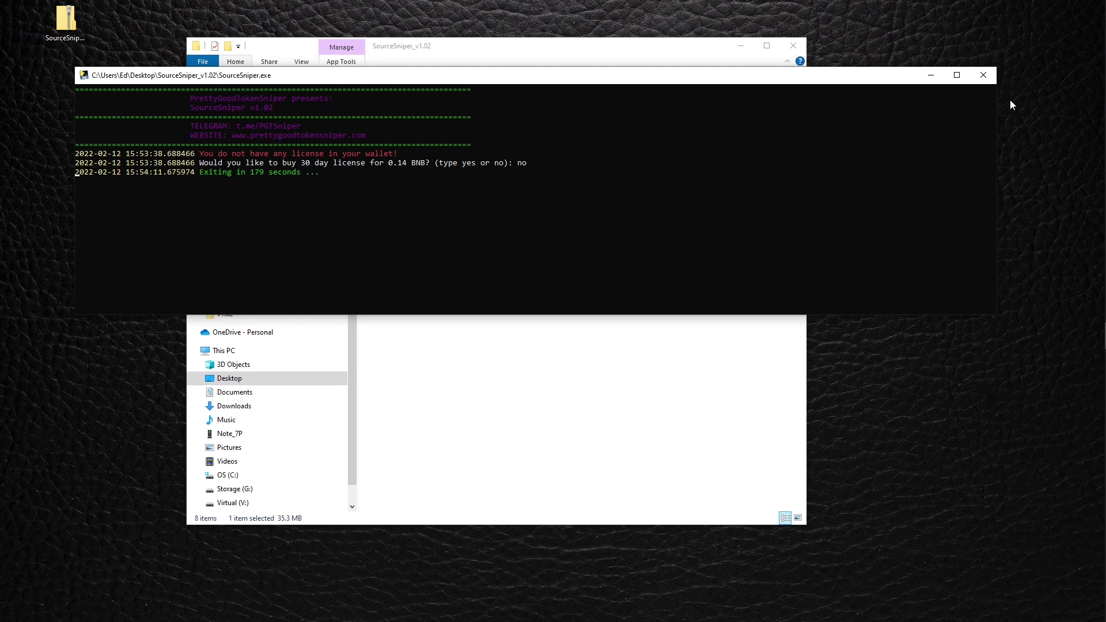
click(983, 76)
Change wallet.json's LICENSE_NUMBER from 0 to 1, save it, and relaunch SourceSniper.exe.
click(423, 366)
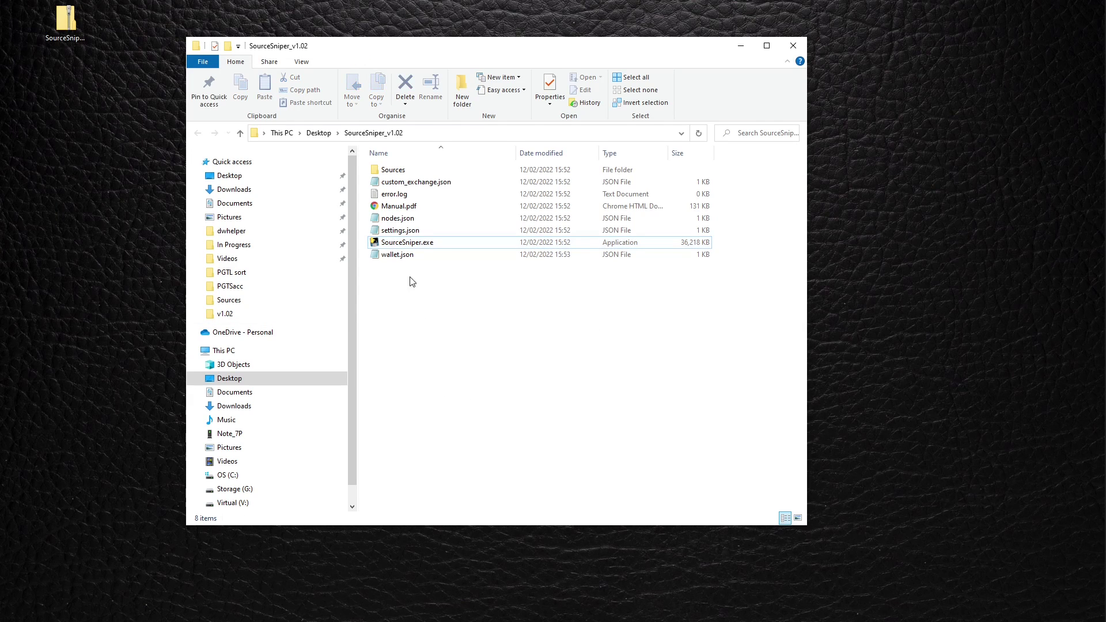
double_click(398, 257)
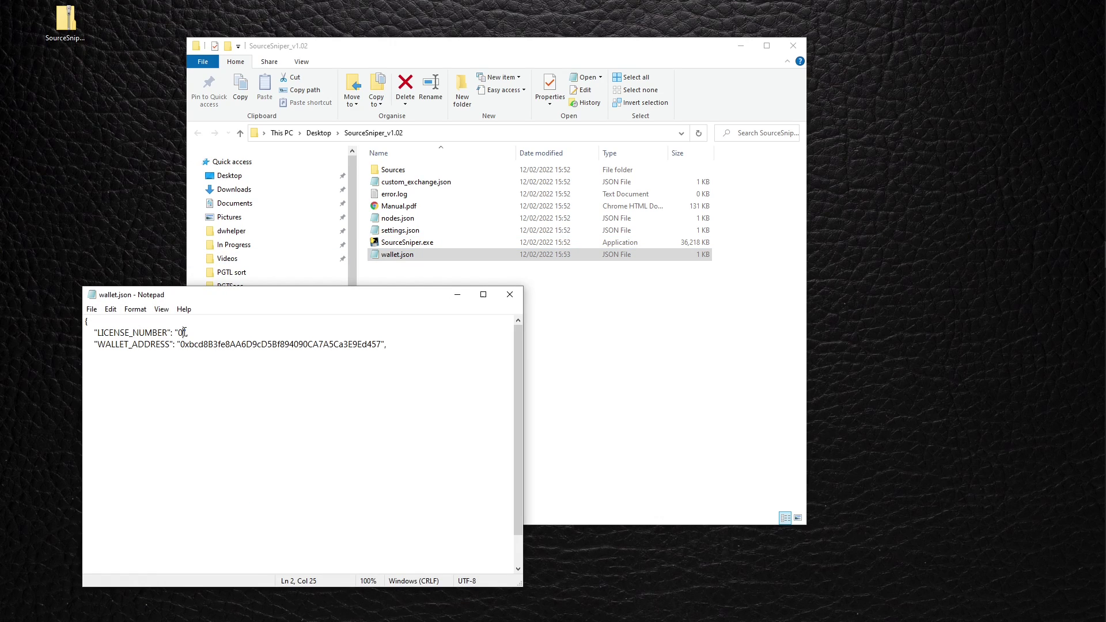
double_click(182, 334)
text(1)
key(ctrl+s)
click(510, 295)
click(446, 298)
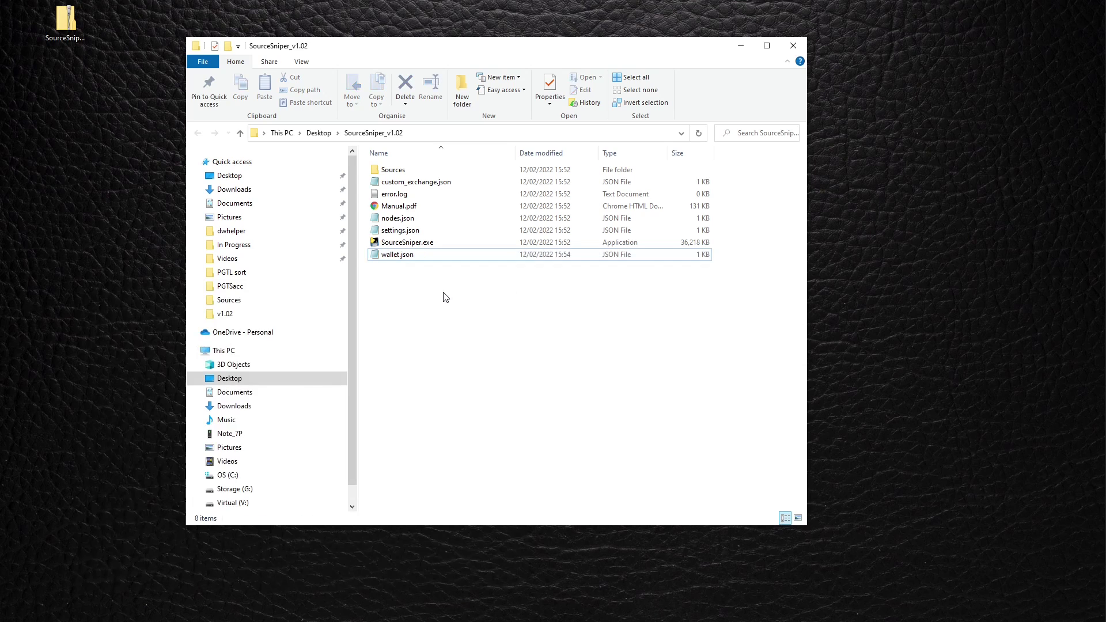
double_click(426, 246)
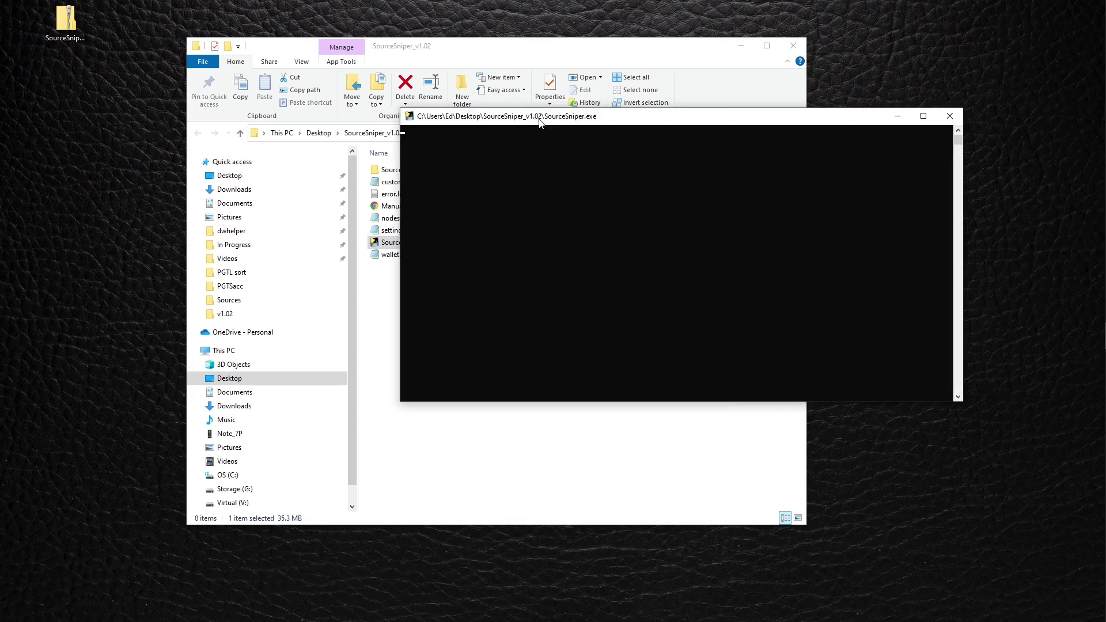
Move the SourceSniper console left to read its startup log, then close it.
drag(541, 120, 211, 111)
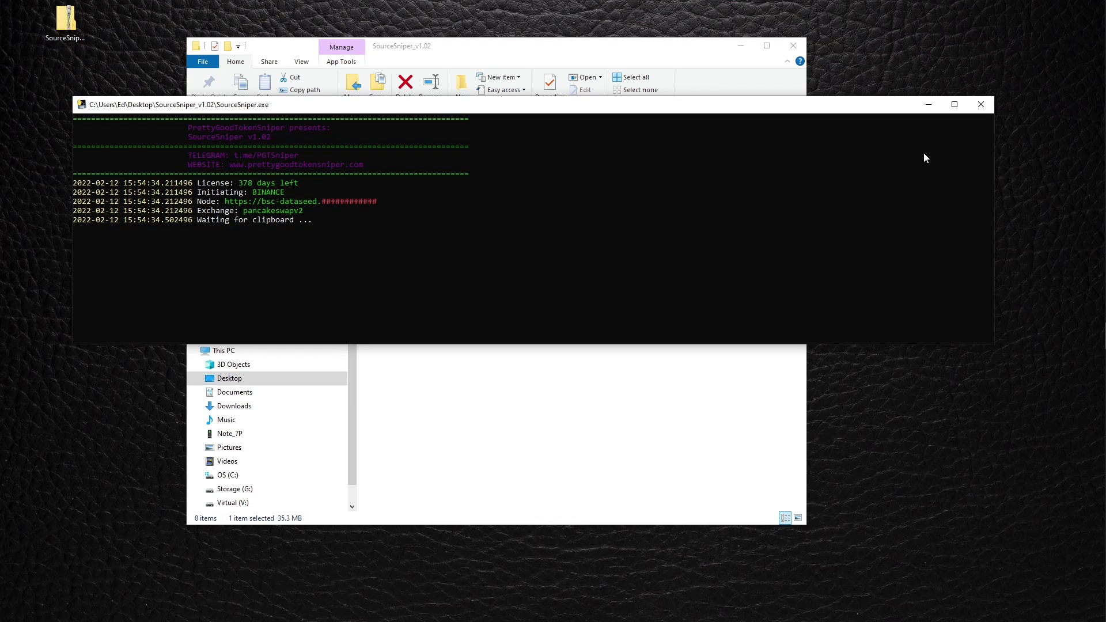
click(981, 105)
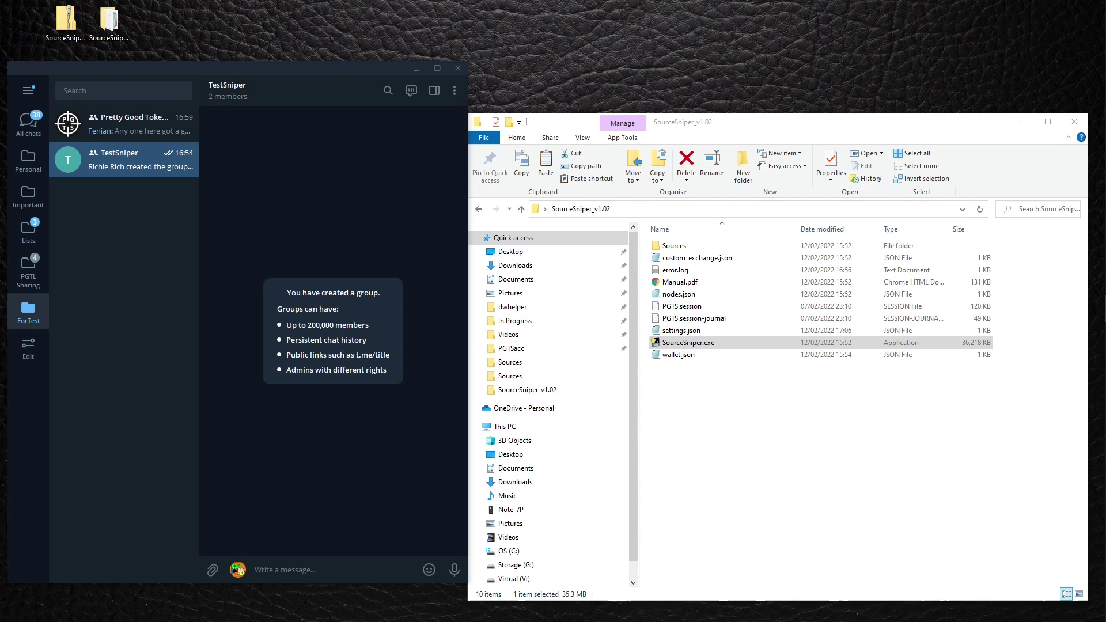
In settings.json, set SOURCE to telegram, PRICE_IN_BASE to 9999 and BUY_SLIPPAGE_PERCENT to 5.
click(738, 425)
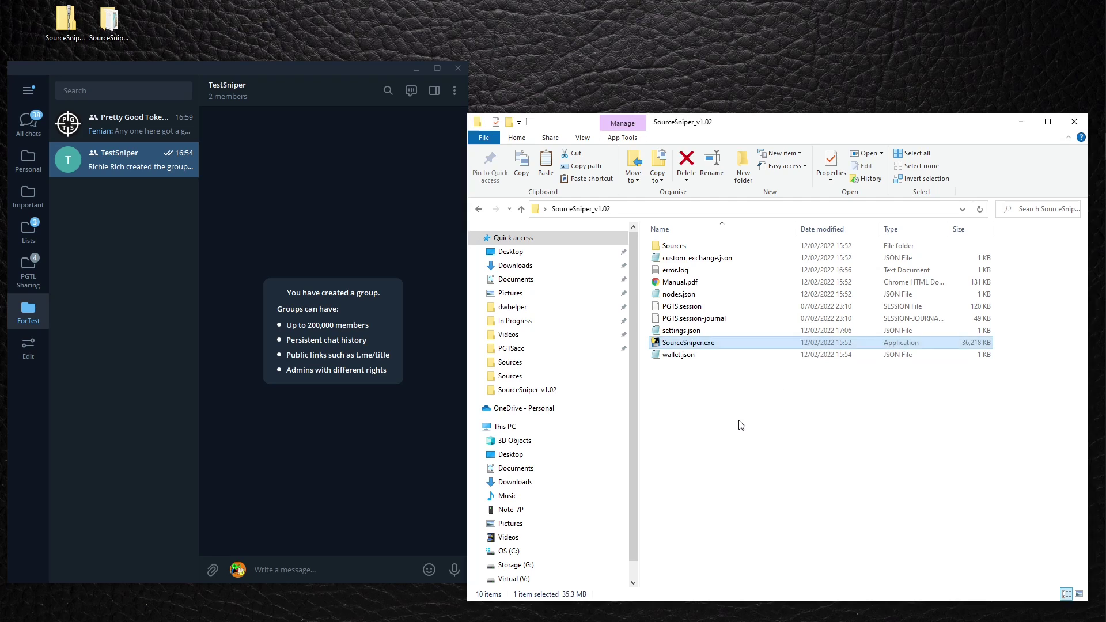
double_click(702, 331)
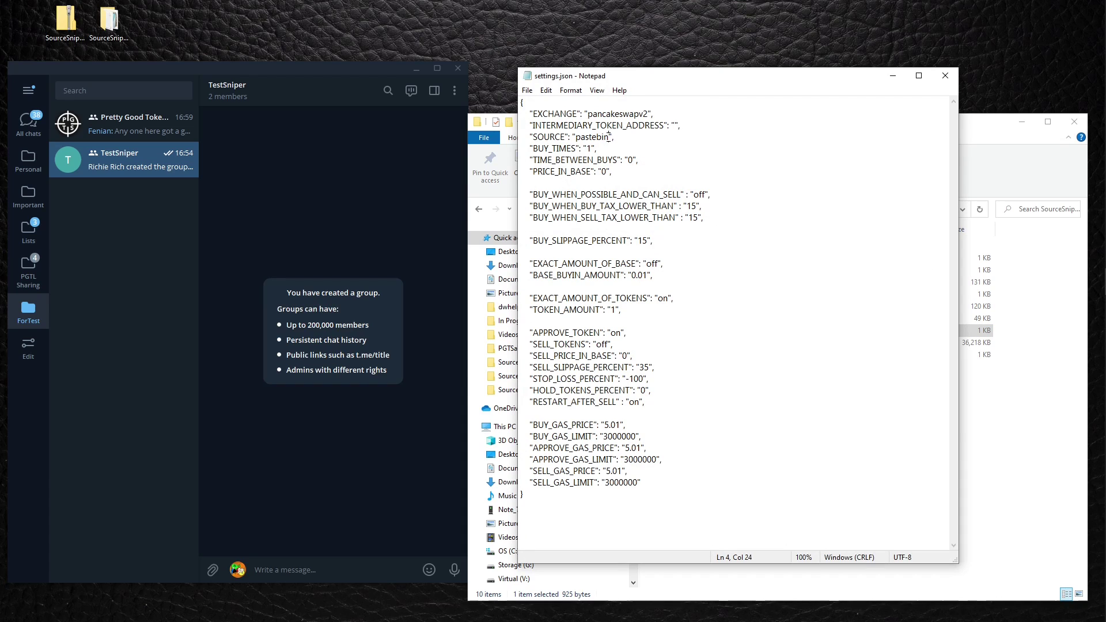
drag(609, 137, 575, 136)
text(telegram)
click(665, 147)
double_click(605, 172)
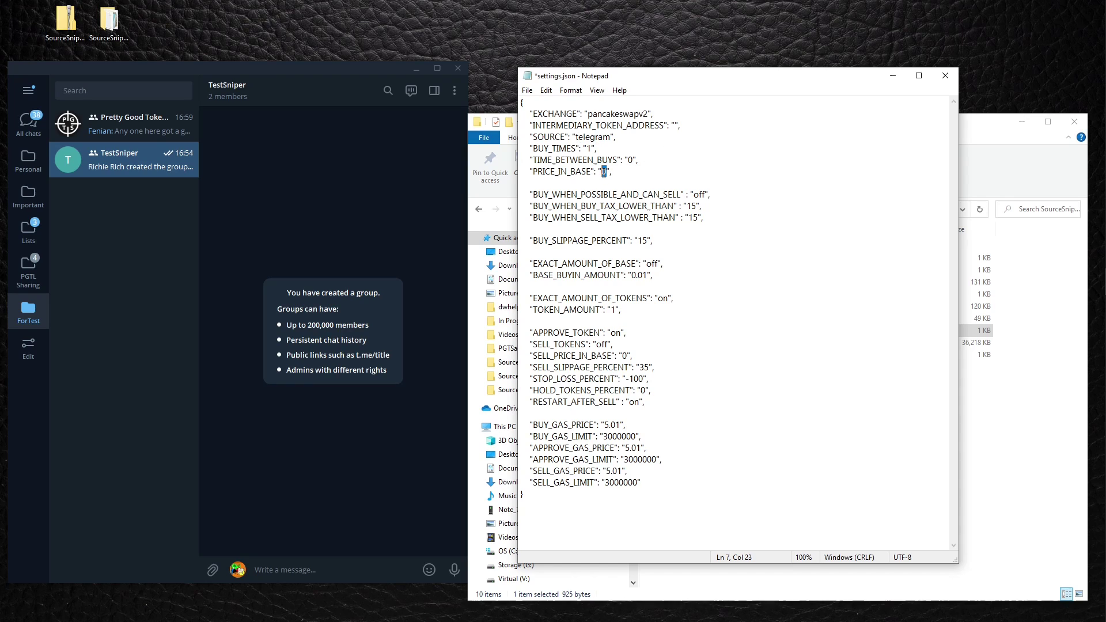
text(9999)
drag(712, 187, 721, 194)
click(752, 207)
drag(649, 206, 708, 214)
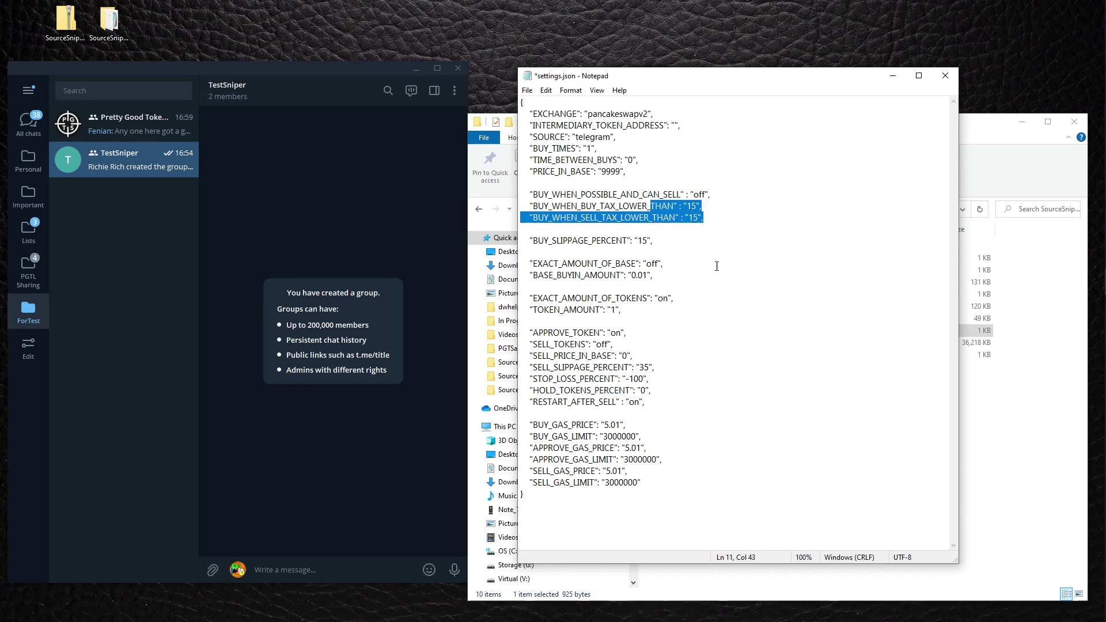
click(647, 241)
double_click(648, 240)
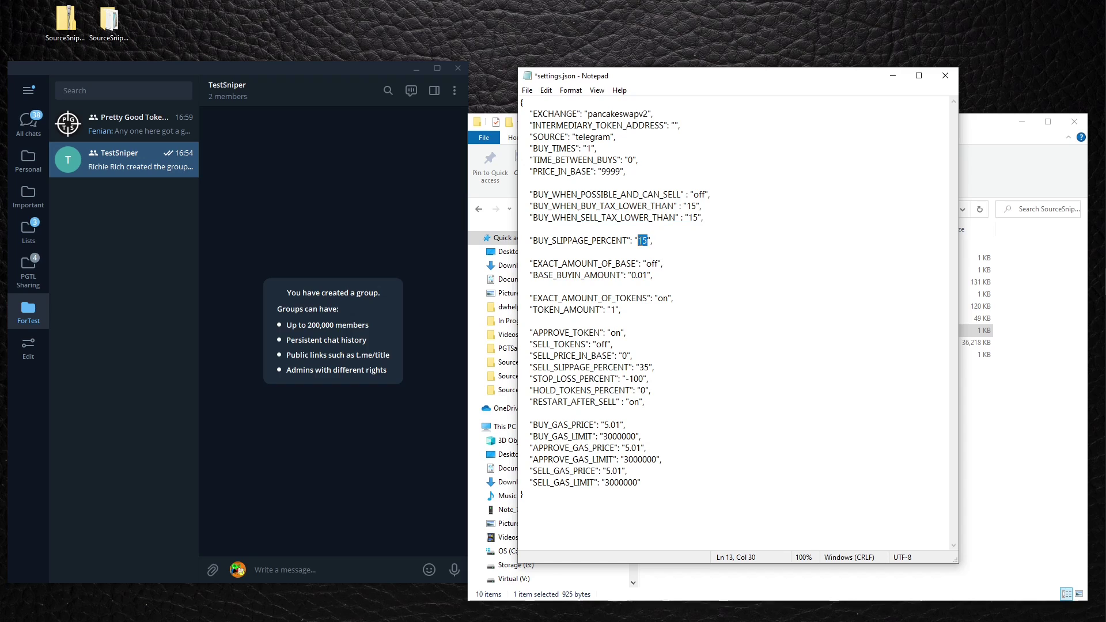
text(5)
Set TOKEN_AMOUNT to 10 and turn SELL_TOKENS on.
click(724, 278)
drag(538, 297, 674, 298)
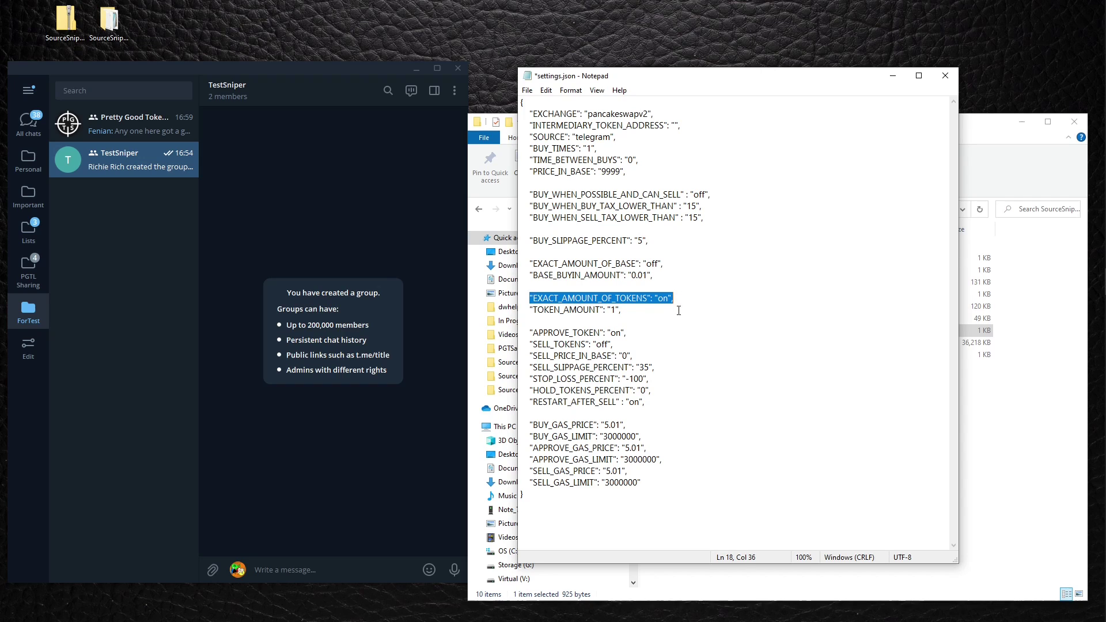
click(613, 321)
double_click(615, 310)
text(10)
click(714, 356)
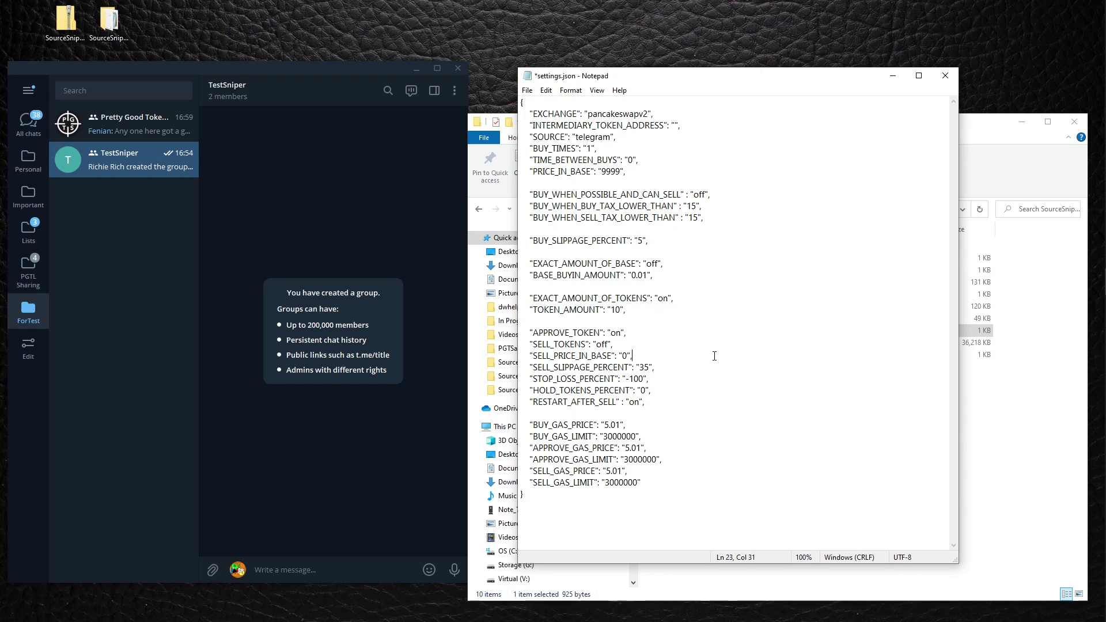
drag(530, 333, 673, 335)
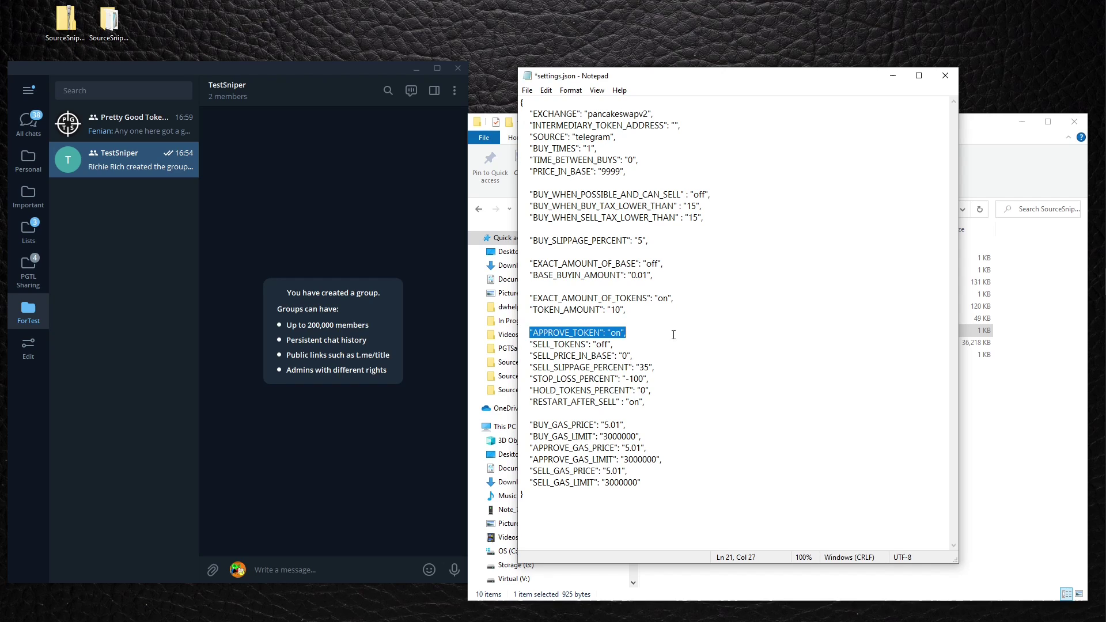
click(674, 334)
drag(537, 333, 638, 338)
click(662, 345)
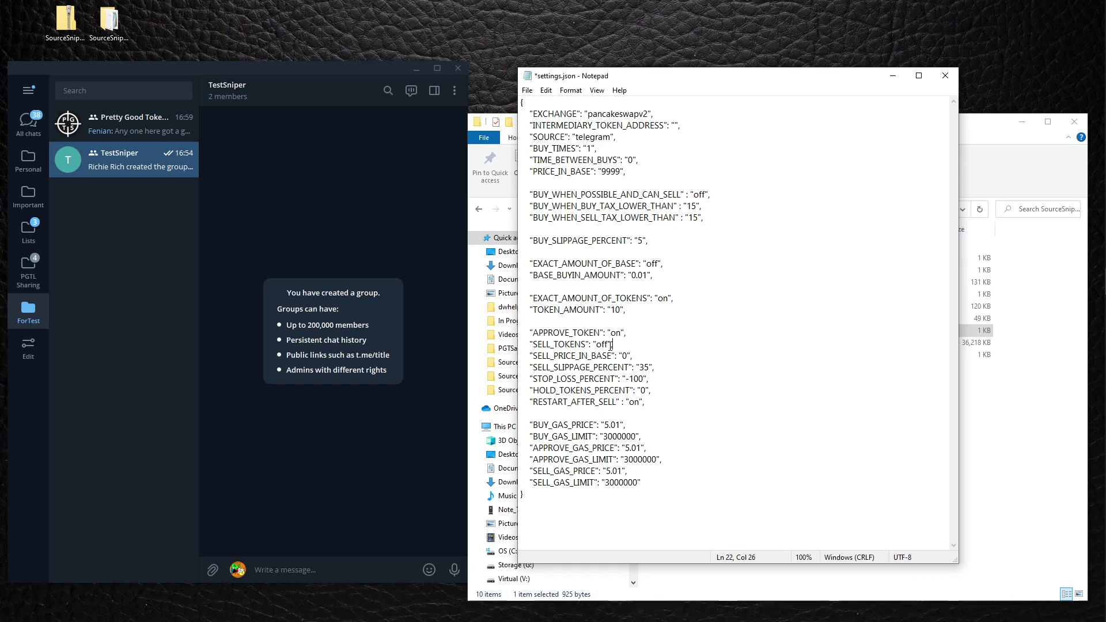
drag(608, 344, 597, 344)
text(on)
Set SELL_SLIPPAGE_PERCENT to 5 and save settings.json.
drag(646, 355, 521, 332)
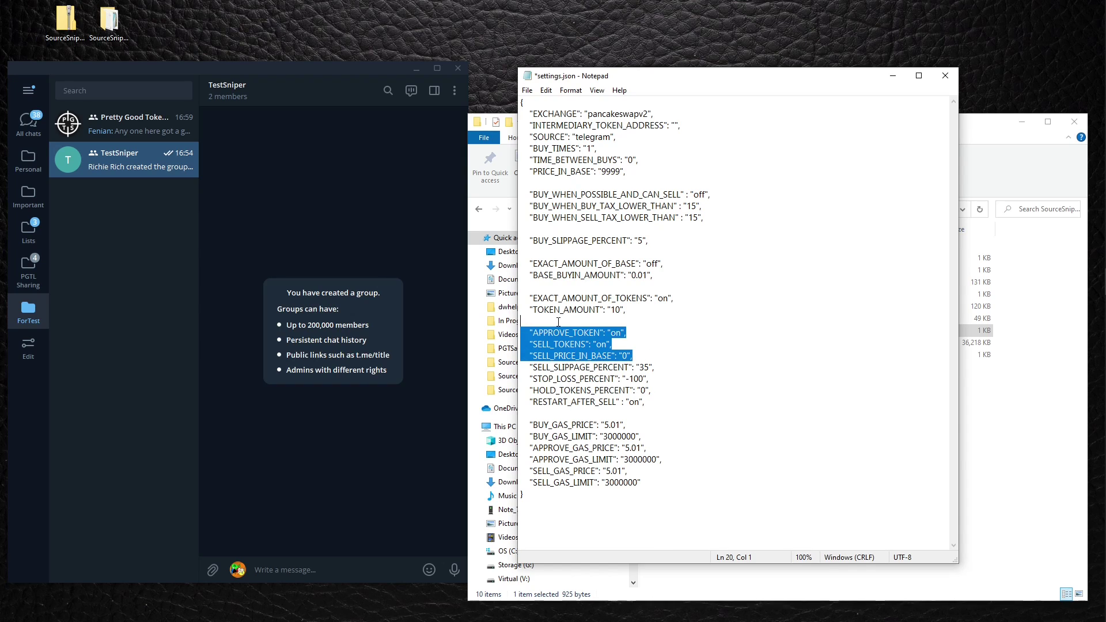
click(715, 356)
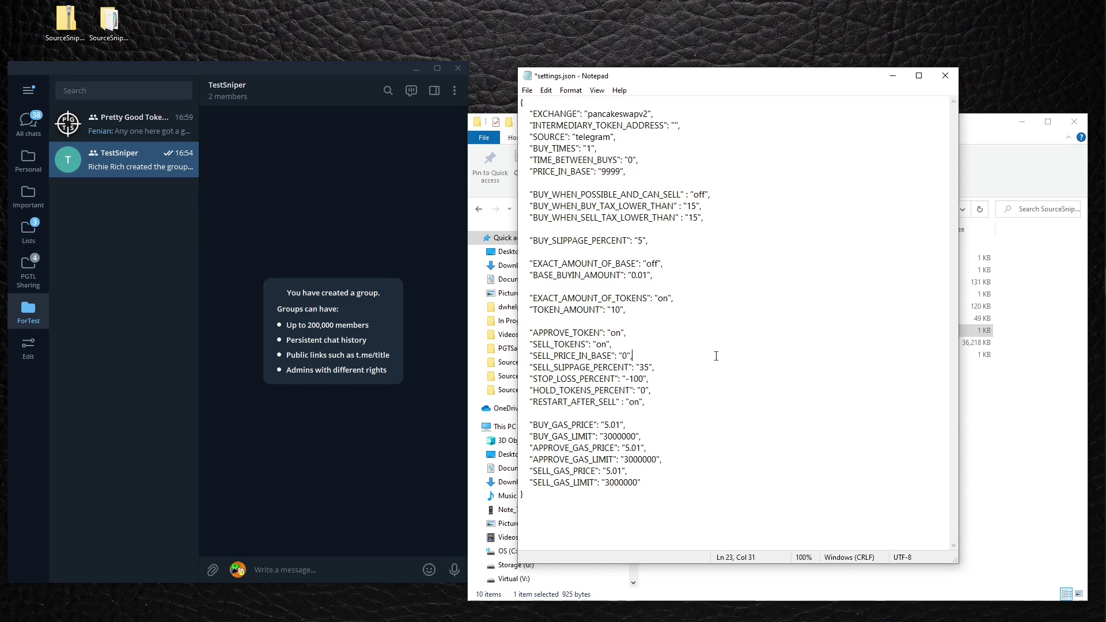
double_click(649, 367)
text(5)
click(717, 381)
double_click(605, 402)
click(620, 413)
click(764, 361)
click(741, 260)
key(ctrl+s)
Open Sources\telegram.json and check the TestSniper321 group link and ADDRESS_SOLVER setting.
click(945, 76)
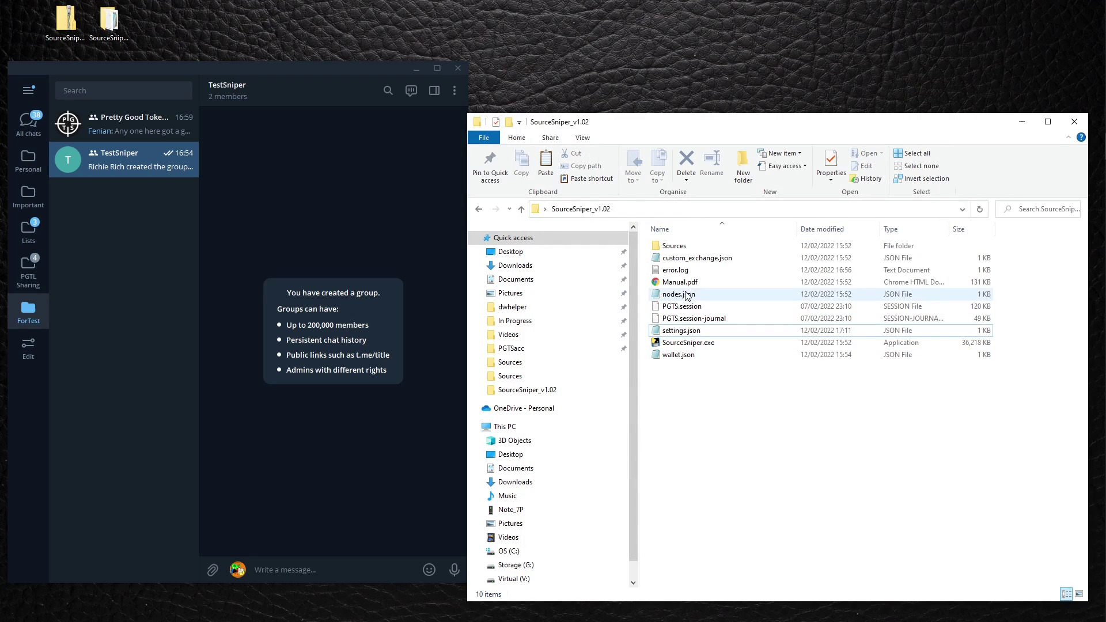
double_click(675, 246)
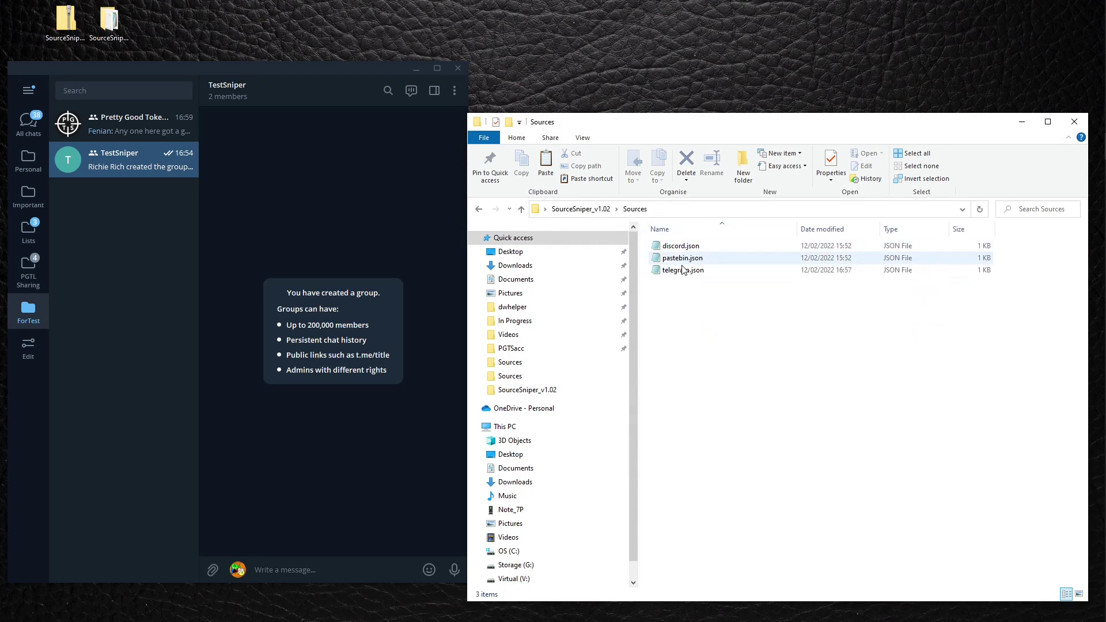
double_click(680, 273)
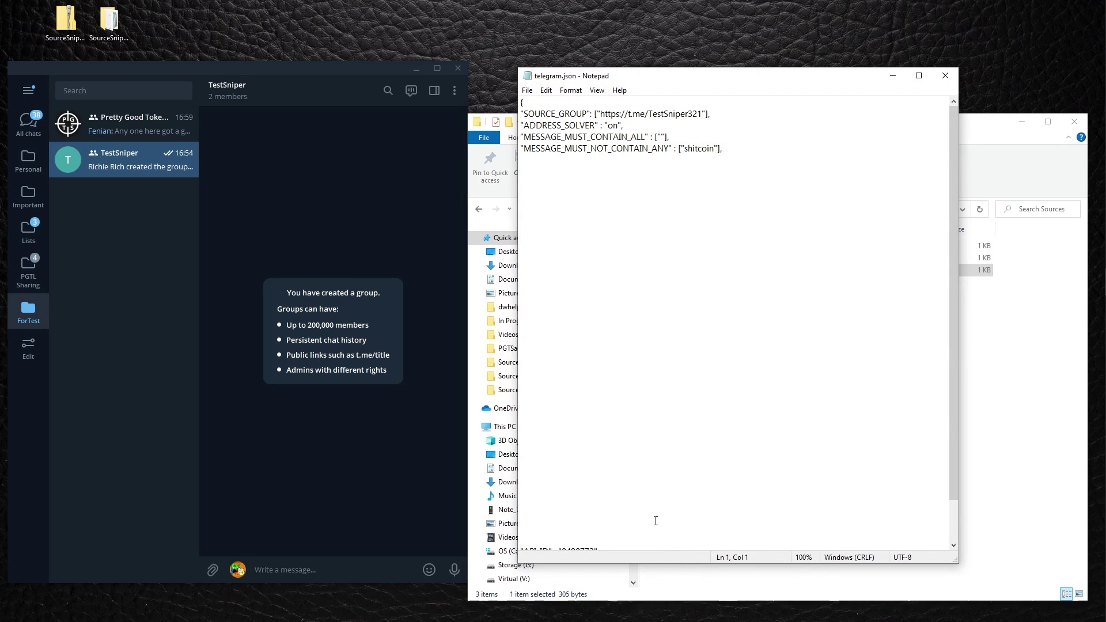
drag(681, 565, 681, 558)
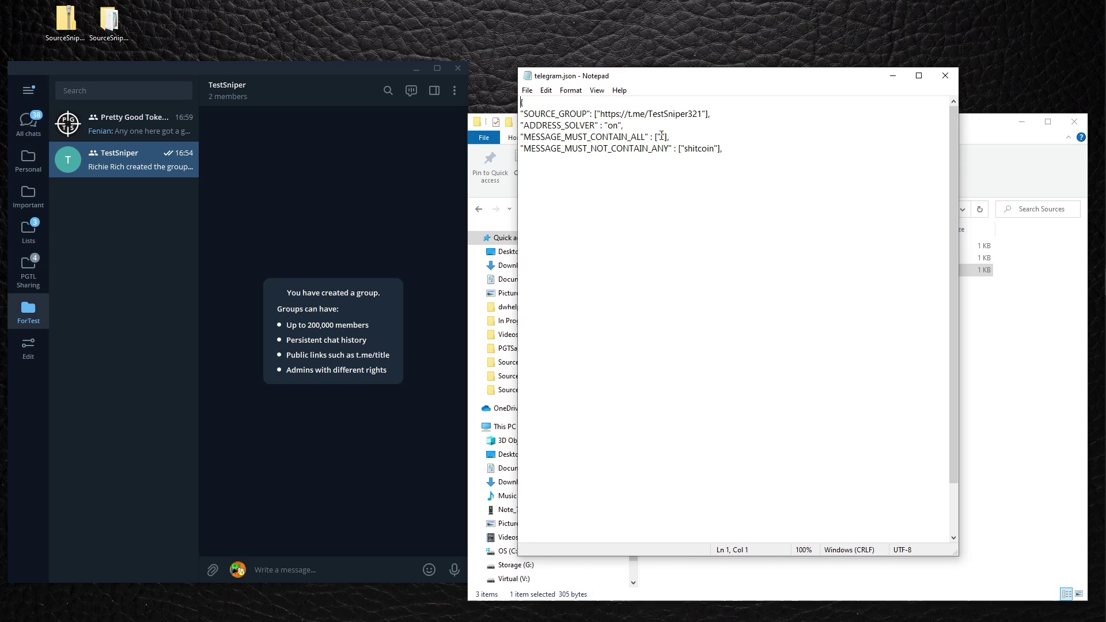
click(618, 114)
drag(705, 114, 597, 115)
click(649, 227)
drag(529, 125, 628, 129)
click(689, 267)
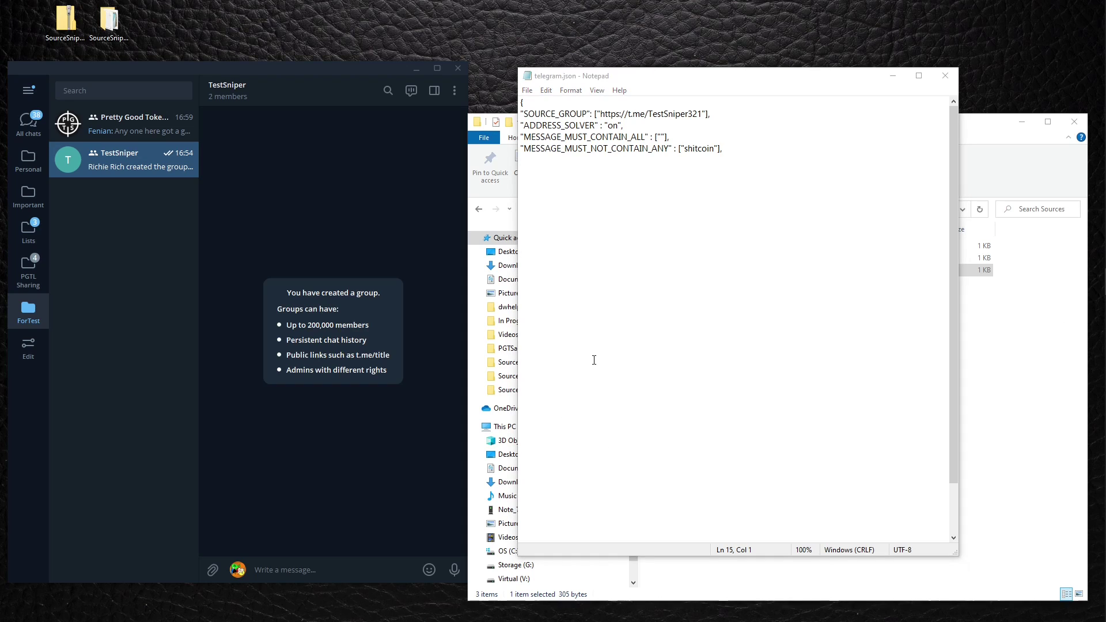
Review the empty MESSAGE_MUST_CONTAIN_ALL list and MESSAGE_MUST_NOT_CONTAIN_ANY excluding 'shitcoin'.
click(670, 169)
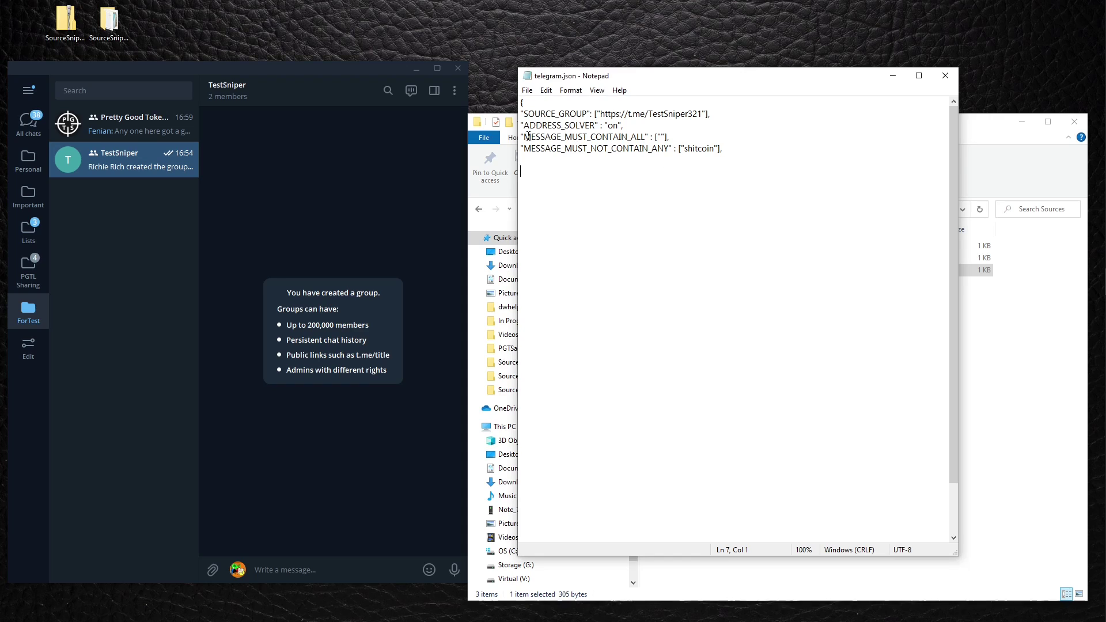
drag(523, 137, 646, 136)
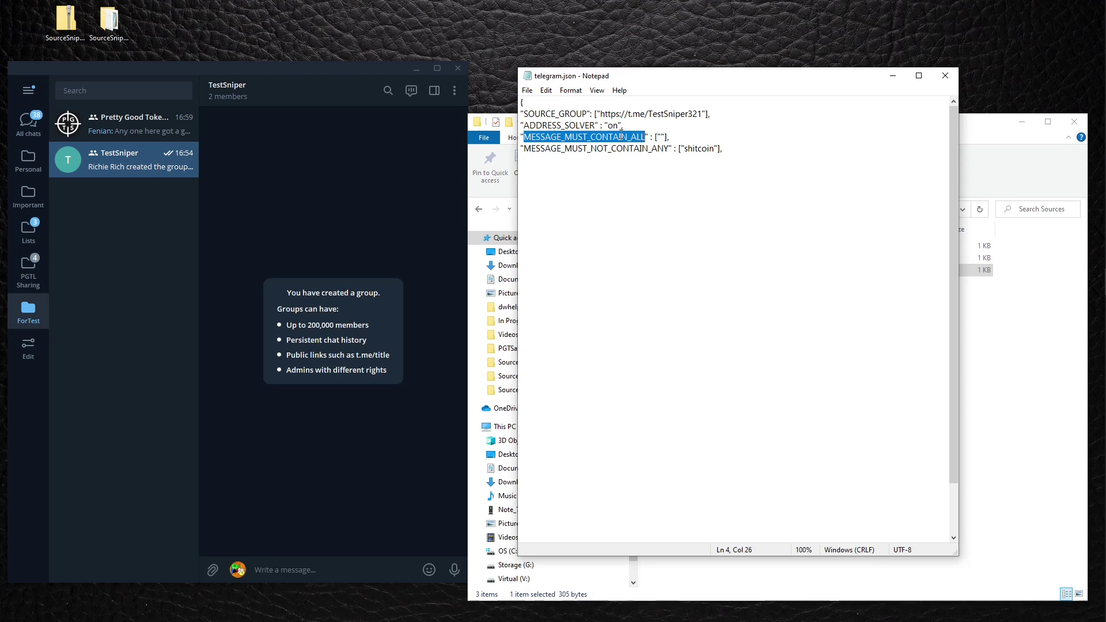
drag(668, 136, 655, 137)
click(693, 205)
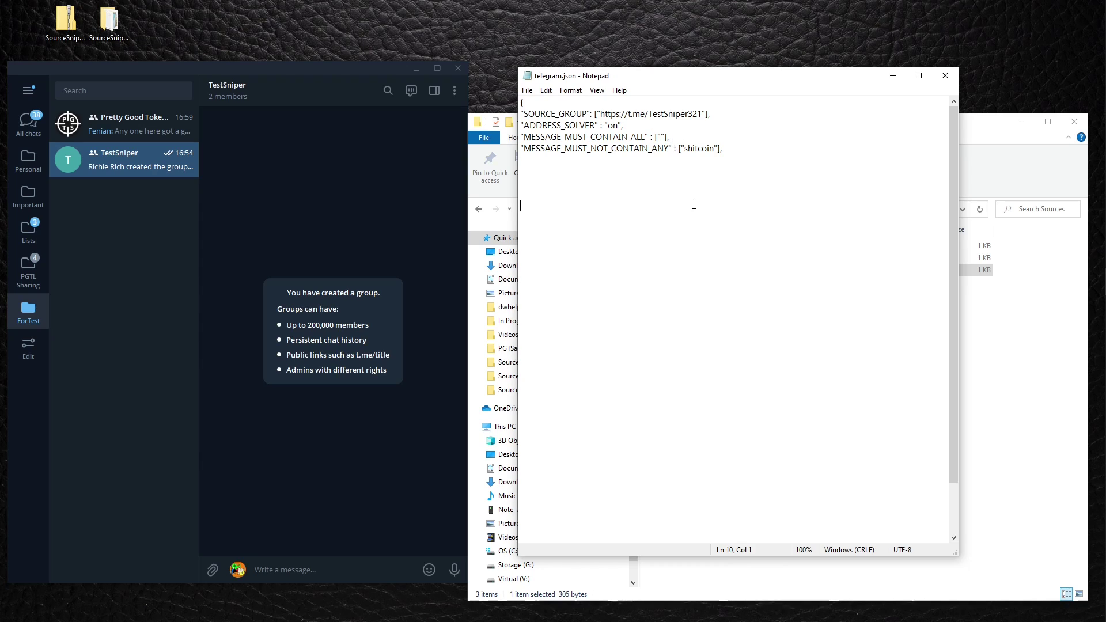
drag(667, 136, 655, 136)
click(657, 193)
click(576, 161)
drag(531, 148, 674, 149)
click(726, 213)
drag(720, 149, 678, 148)
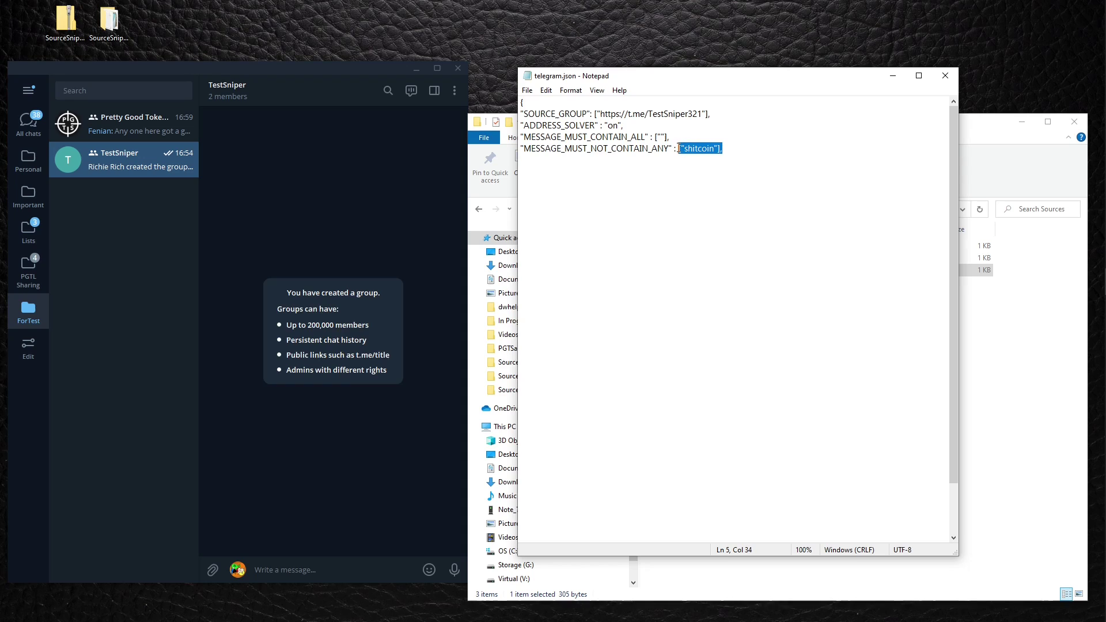
click(724, 207)
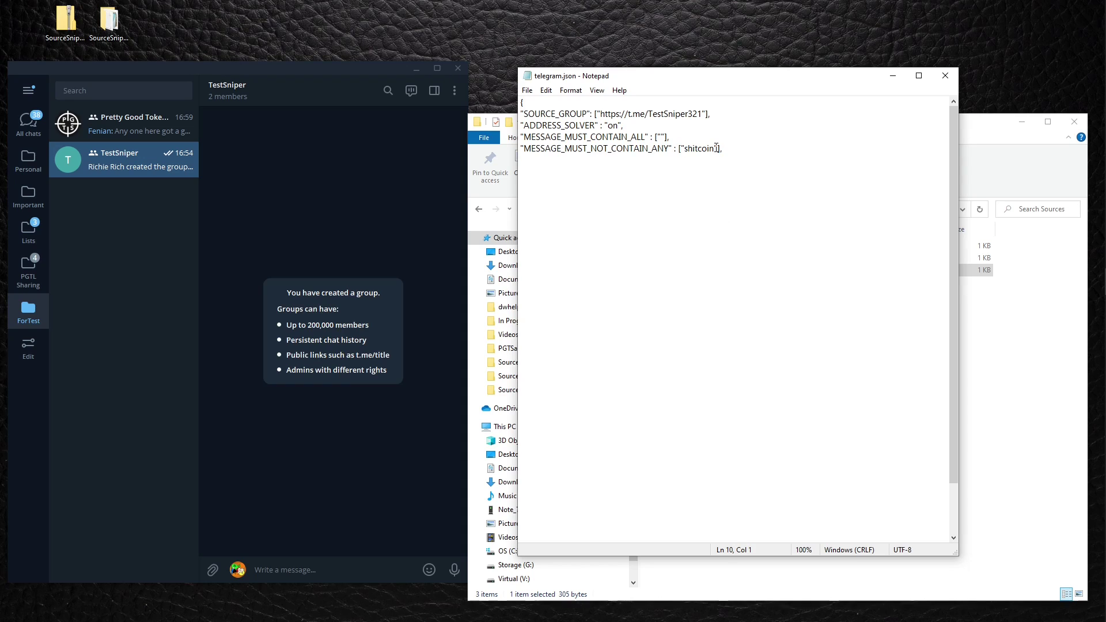
drag(719, 148, 684, 150)
click(707, 216)
Close telegram.json unchanged and return to the SourceSniper_v1.02 folder.
click(945, 76)
click(781, 439)
click(521, 210)
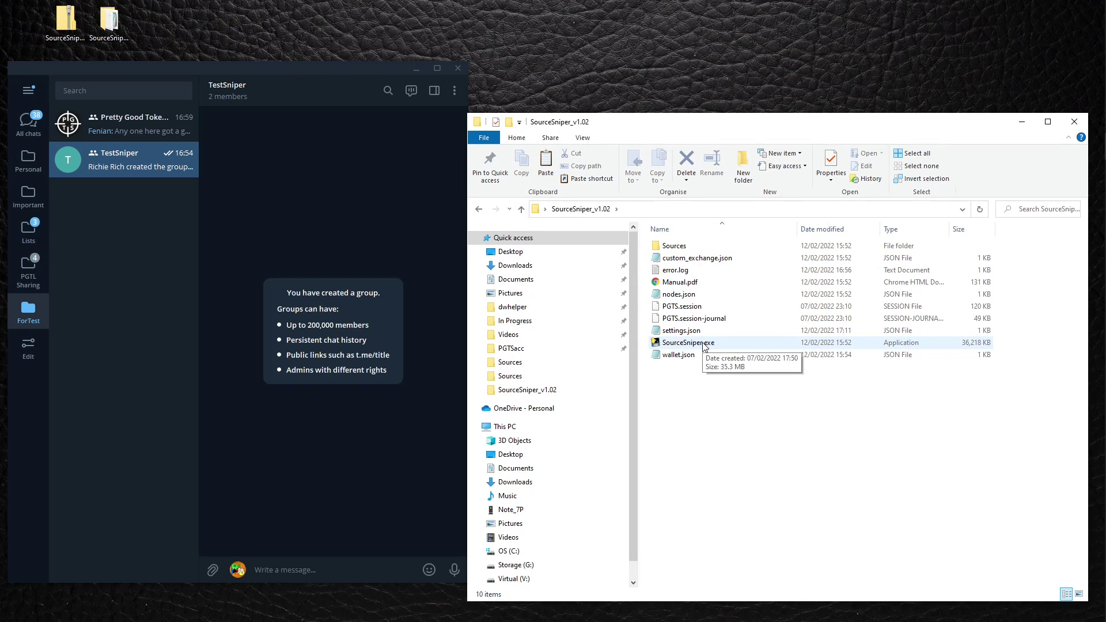
Relaunch SourceSniper.exe, then widen and shorten its console to show full log lines.
click(703, 344)
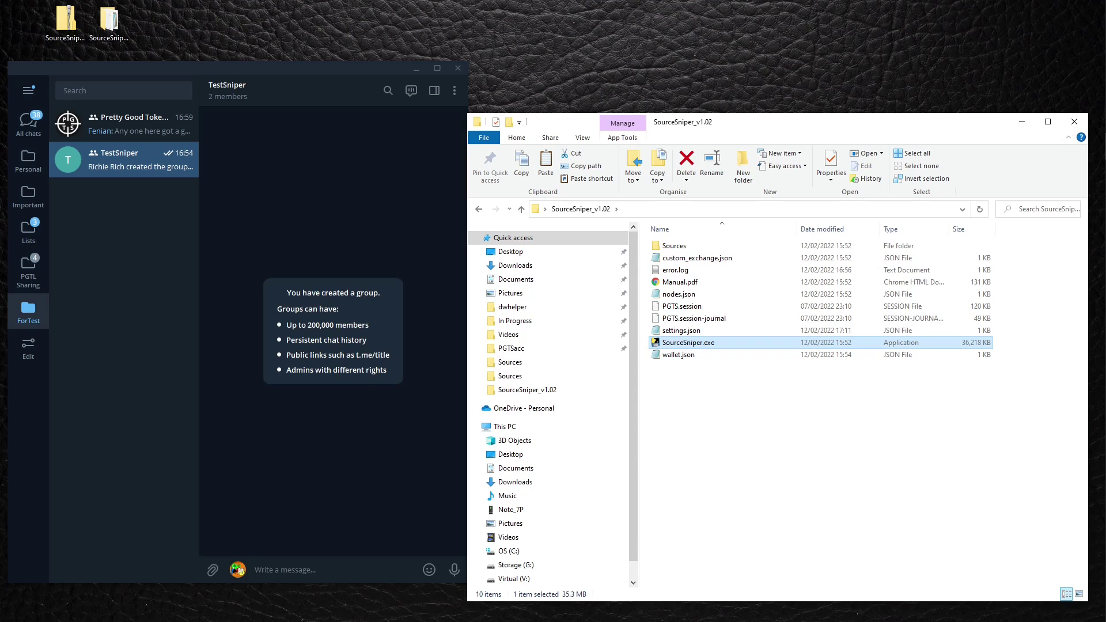
key(Return)
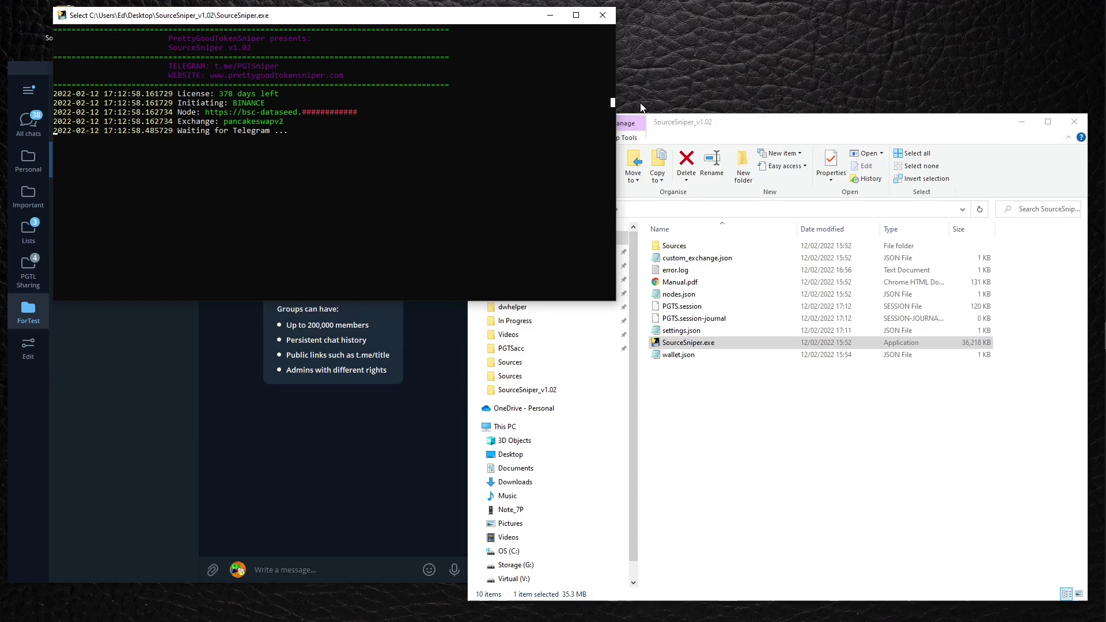
drag(614, 102, 1028, 104)
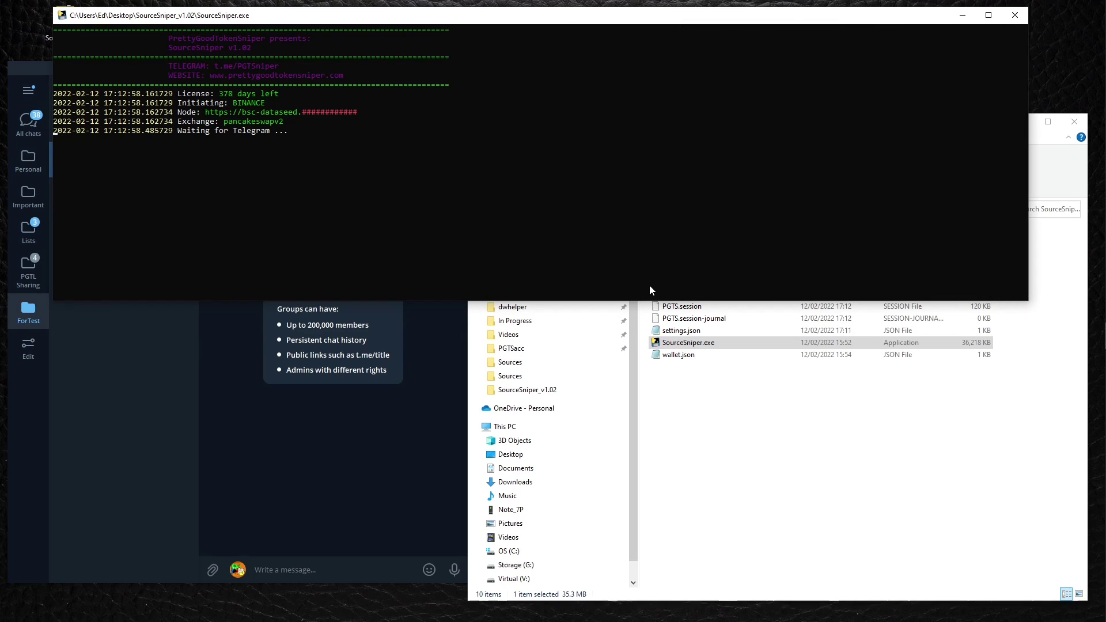
drag(647, 300, 655, 217)
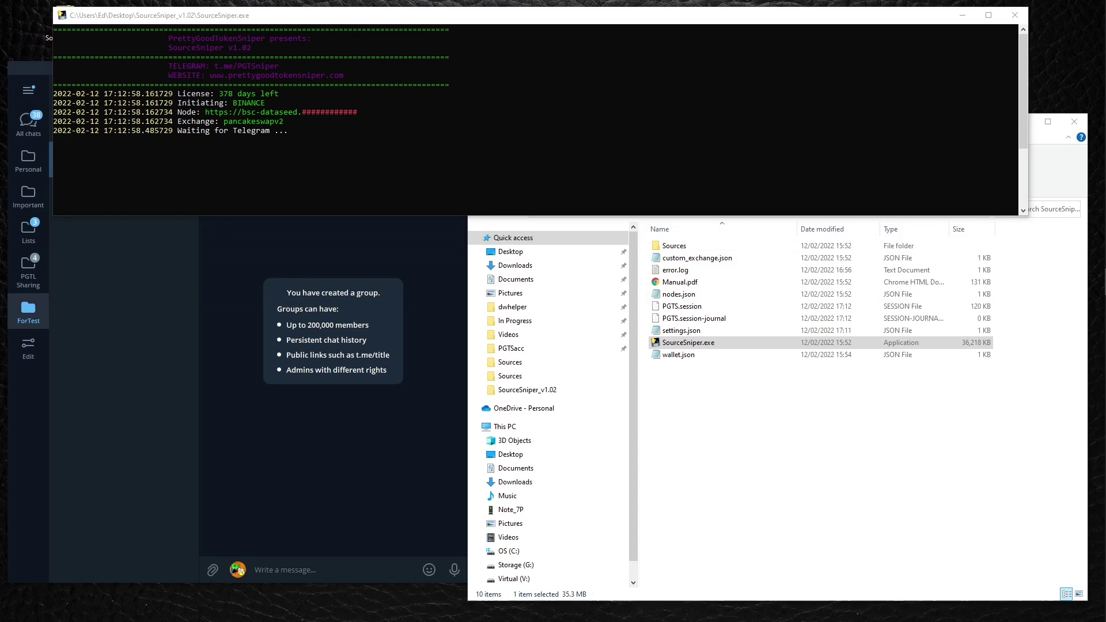
Paste the prepared 'Buy new epic token!' announcement into the TestSniper message box.
click(311, 571)
right_click(311, 571)
click(338, 493)
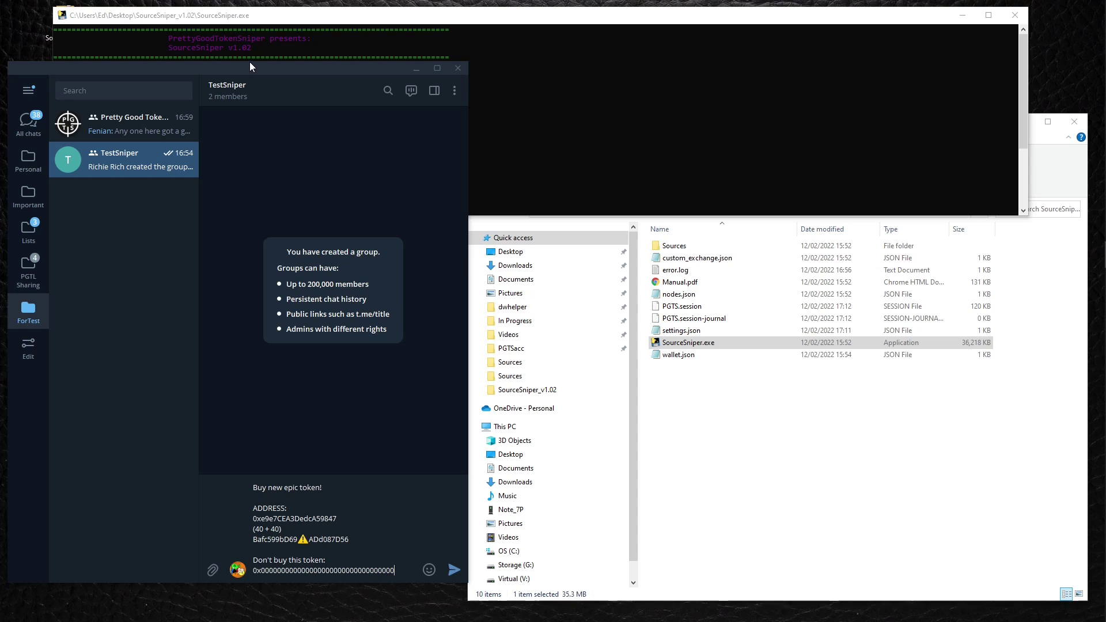
drag(250, 61, 236, 217)
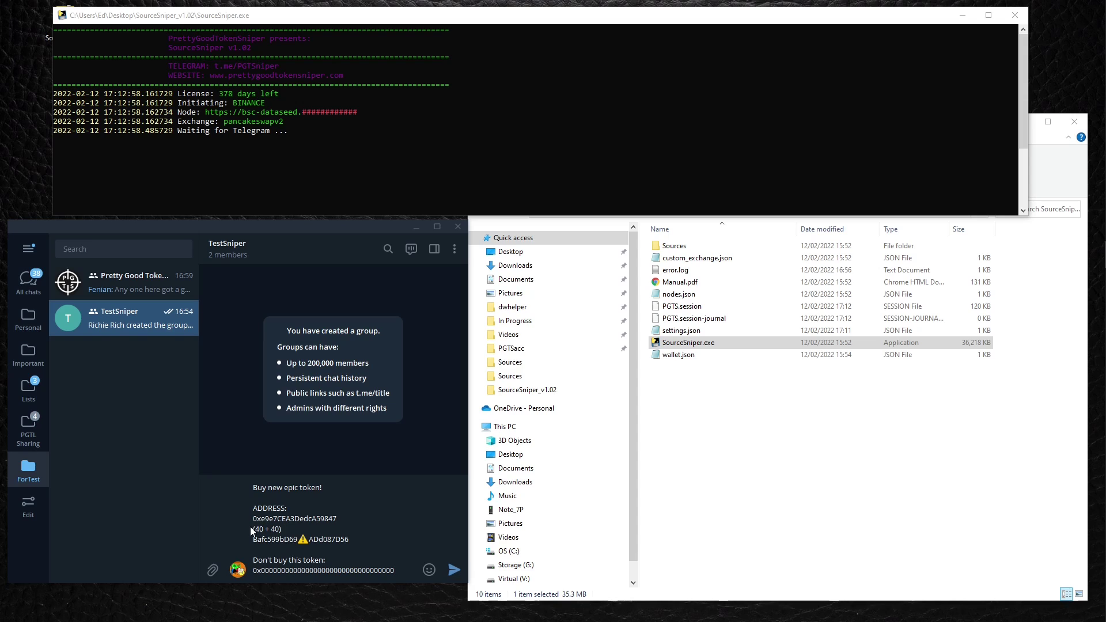
Replace the all-zeros decoy address with the burn address ending DeaD and send the post.
drag(253, 518, 350, 538)
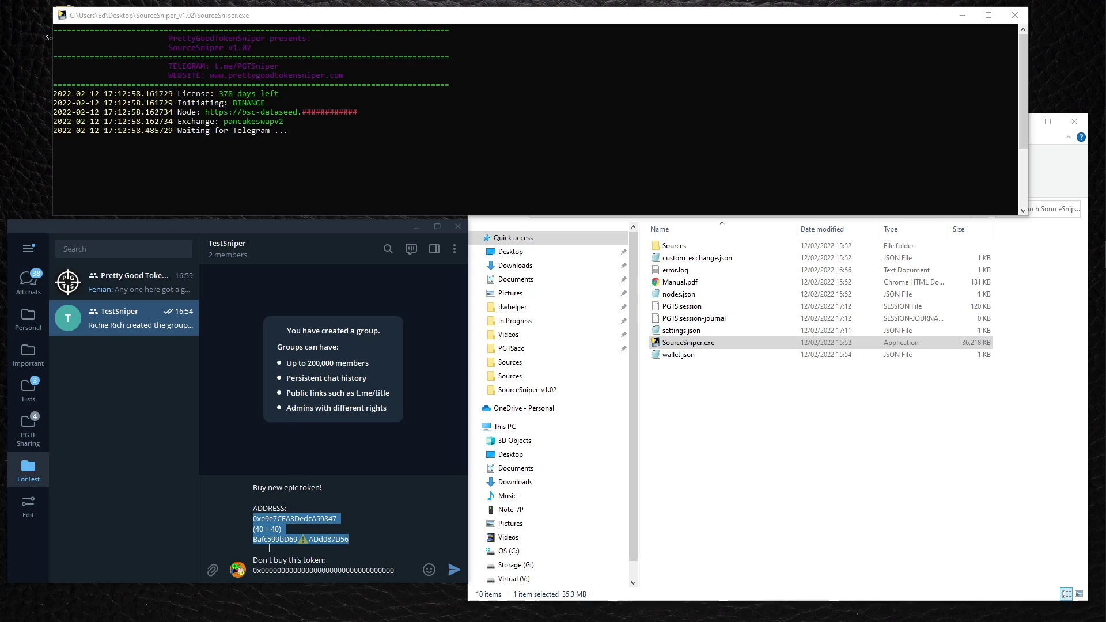
click(257, 528)
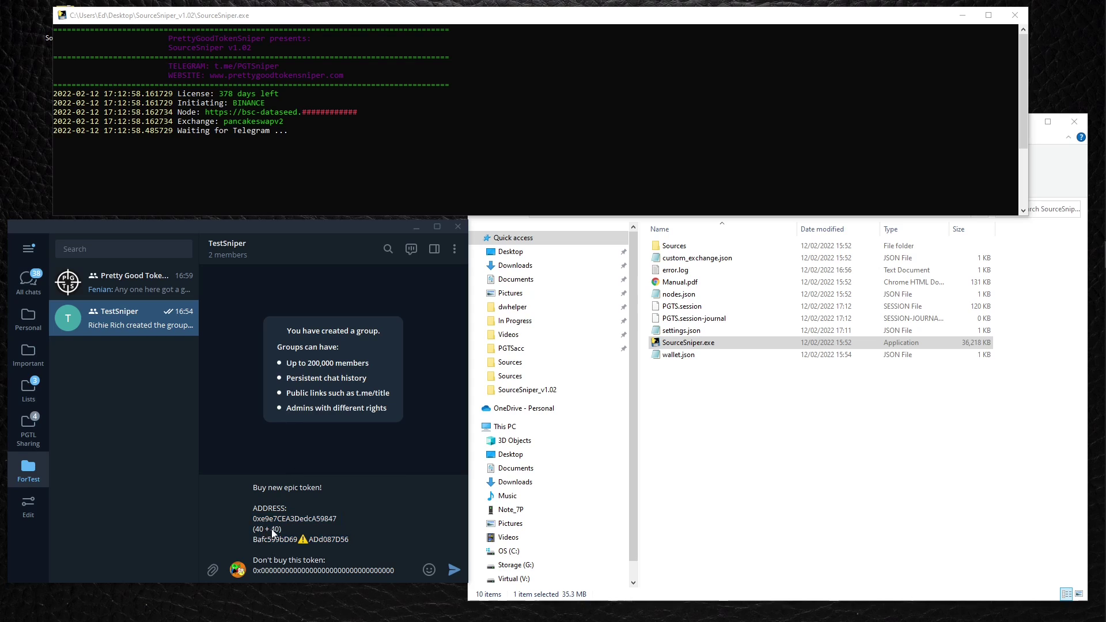
drag(281, 529, 252, 528)
double_click(305, 539)
click(312, 538)
drag(268, 570, 347, 571)
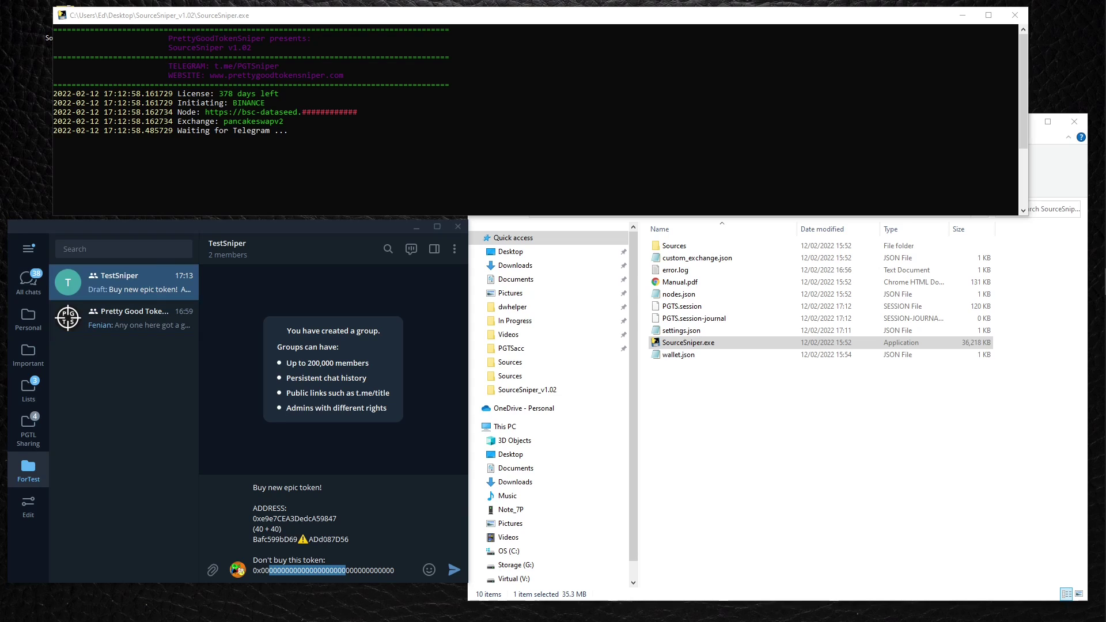
drag(382, 584, 237, 576)
key(ctrl+v)
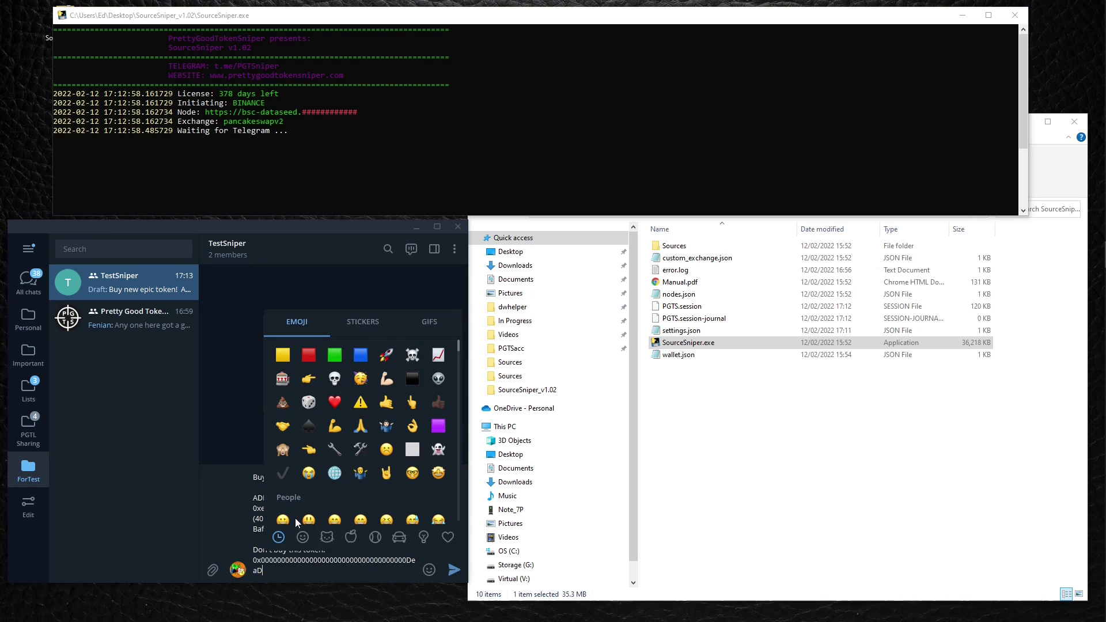
click(454, 570)
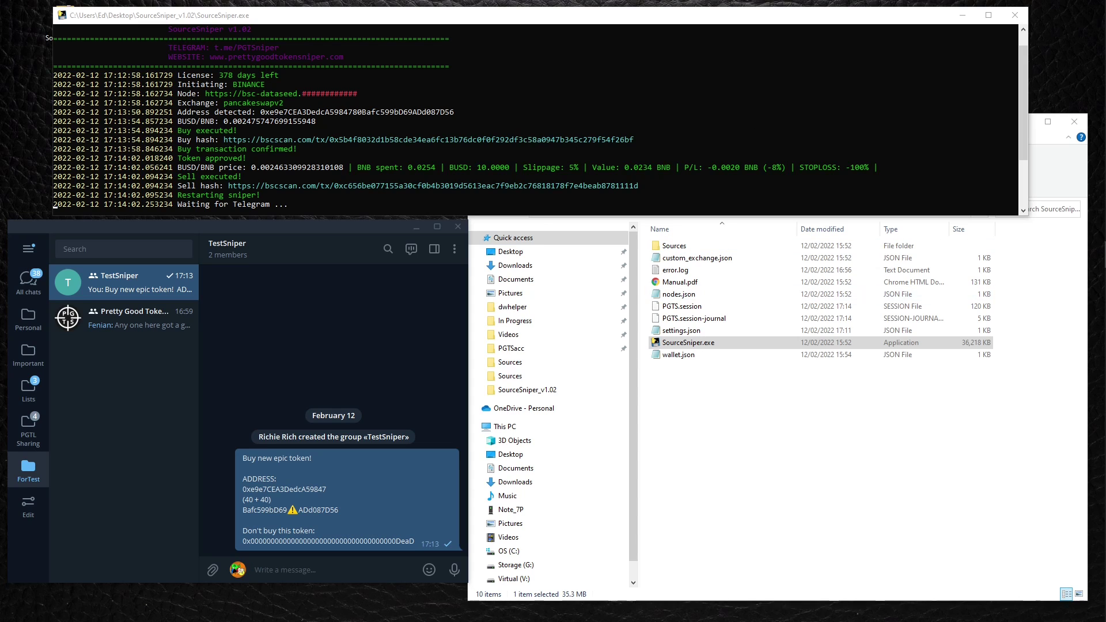
After the console logs the detected address, buy and sell, switch to BscScan in Chrome.
key(alt+Tab)
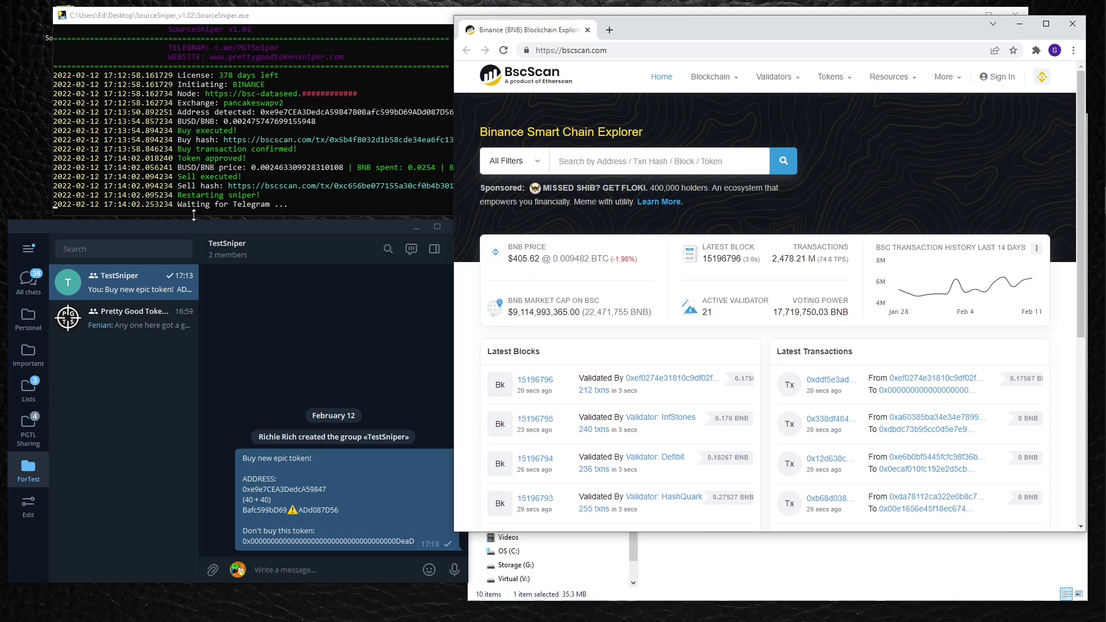
Open the sniper's buy transaction on BscScan using the Buy hash link from the console.
click(193, 221)
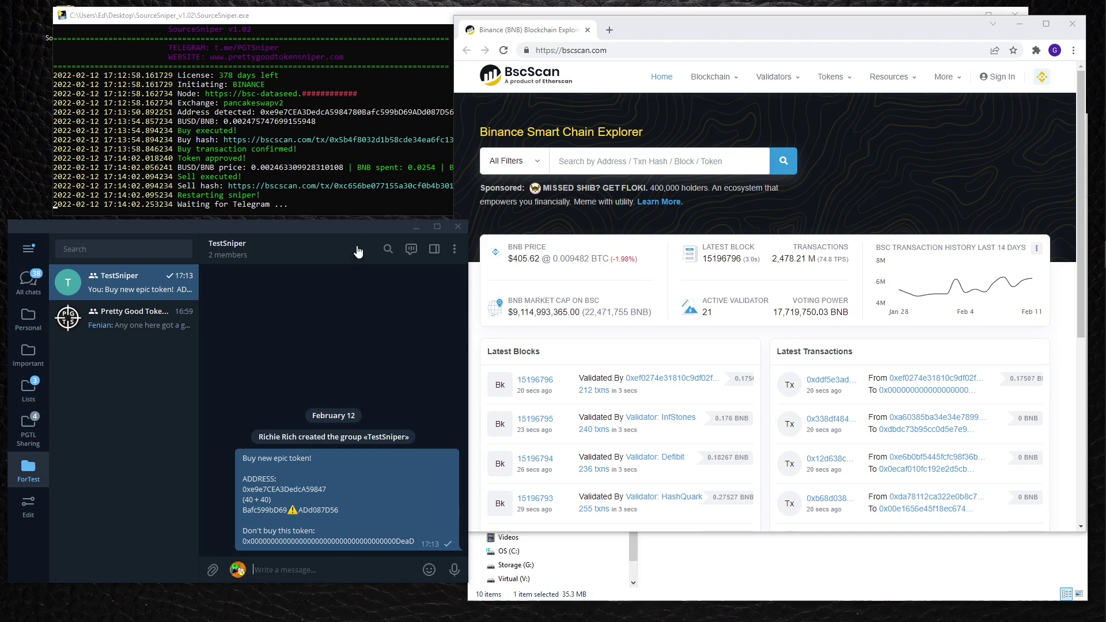
click(339, 144)
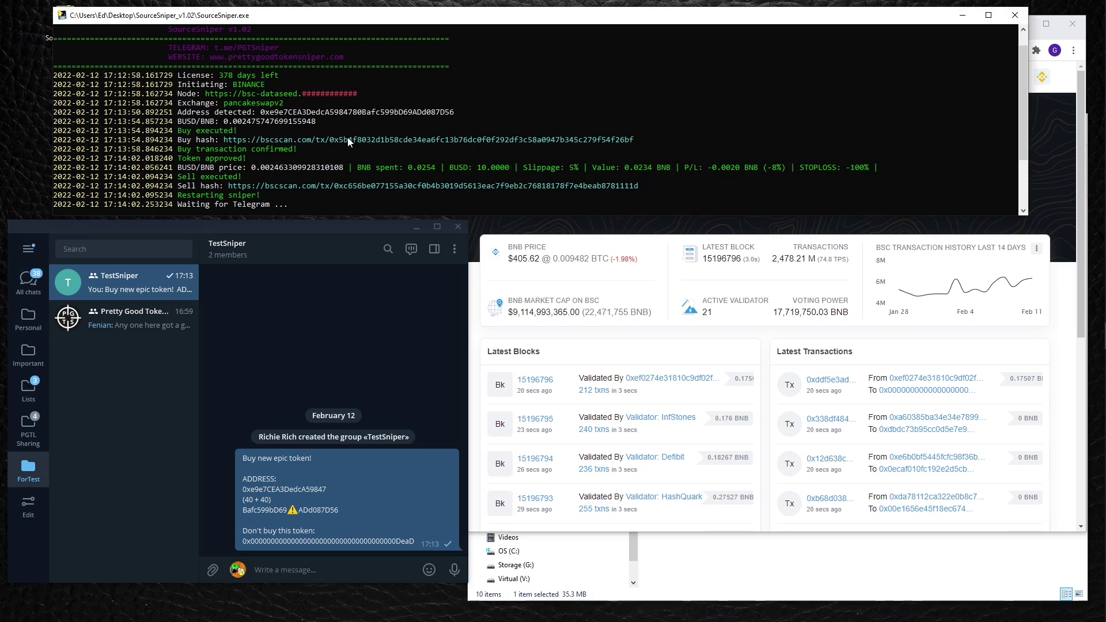
double_click(346, 139)
key(ctrl+c)
key(alt+Tab)
click(572, 50)
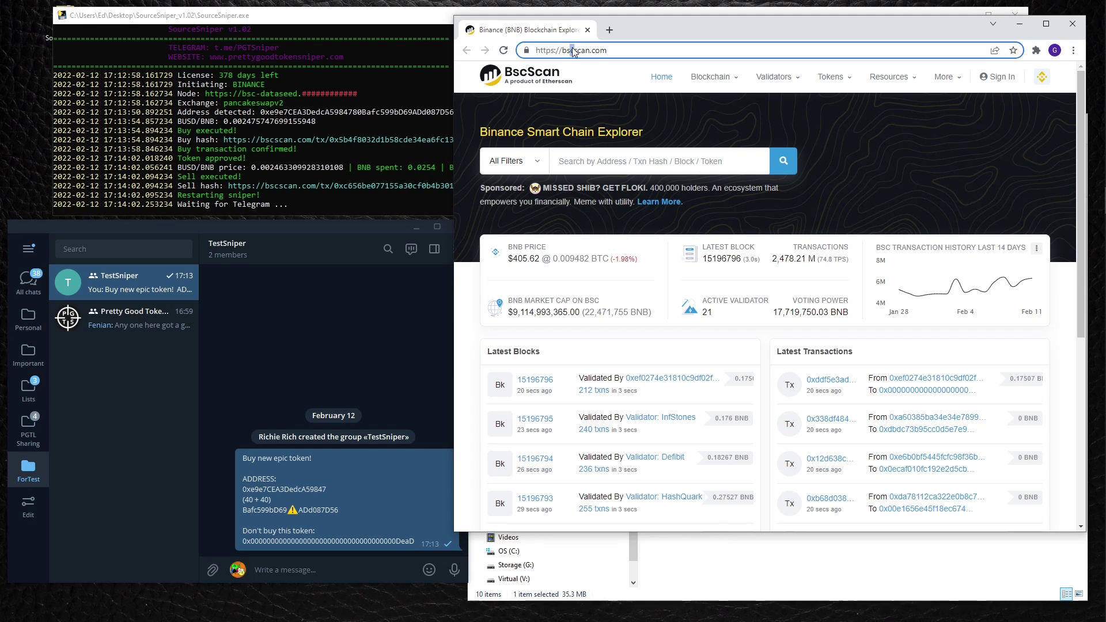
double_click(578, 50)
key(ctrl+v)
key(ctrl+a)
key(ctrl+v)
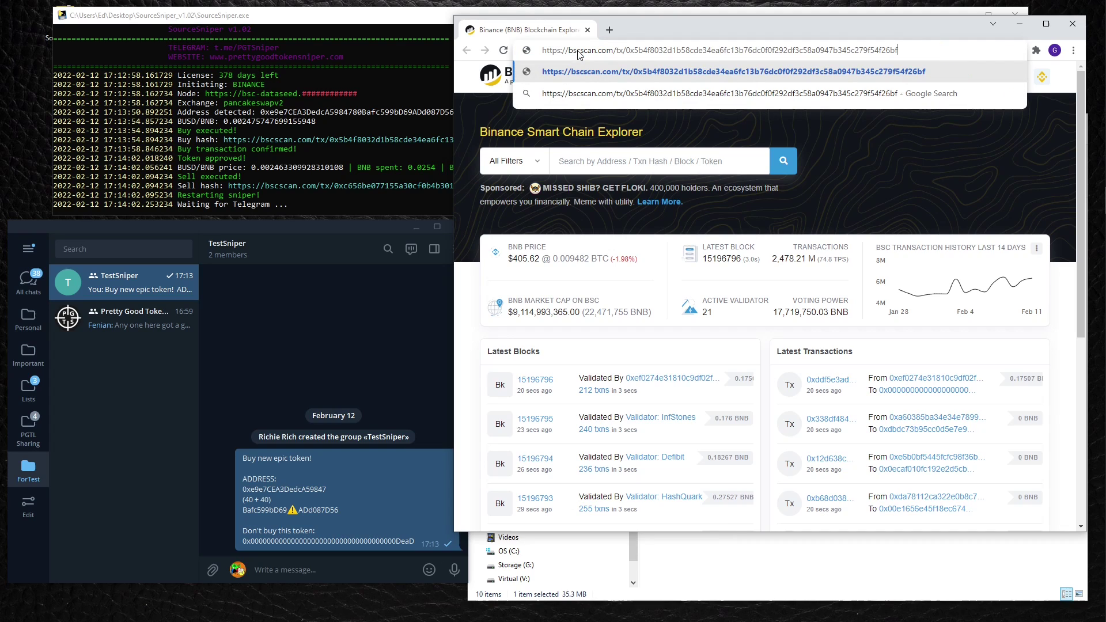
key(Return)
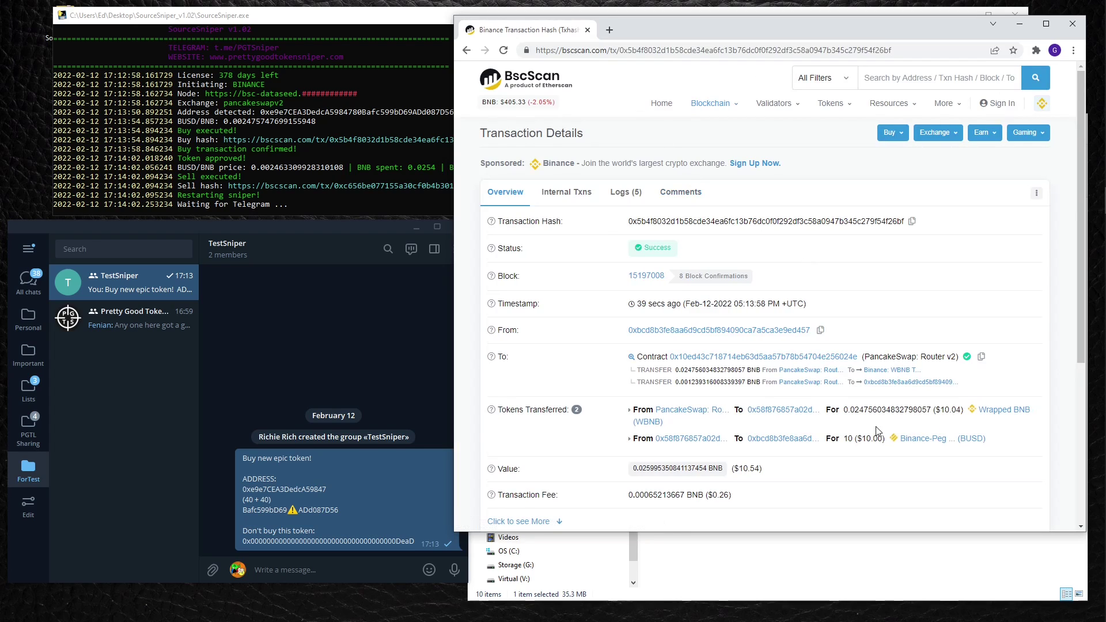
drag(843, 441, 871, 441)
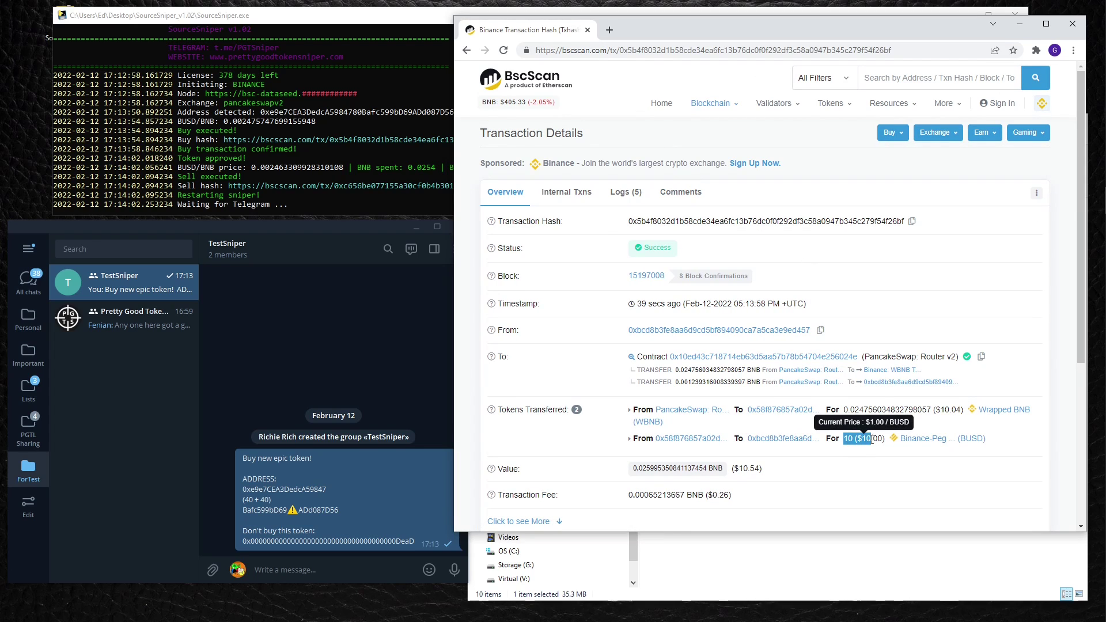
scroll(778, 357, down, 3)
scroll(778, 357, up, 2)
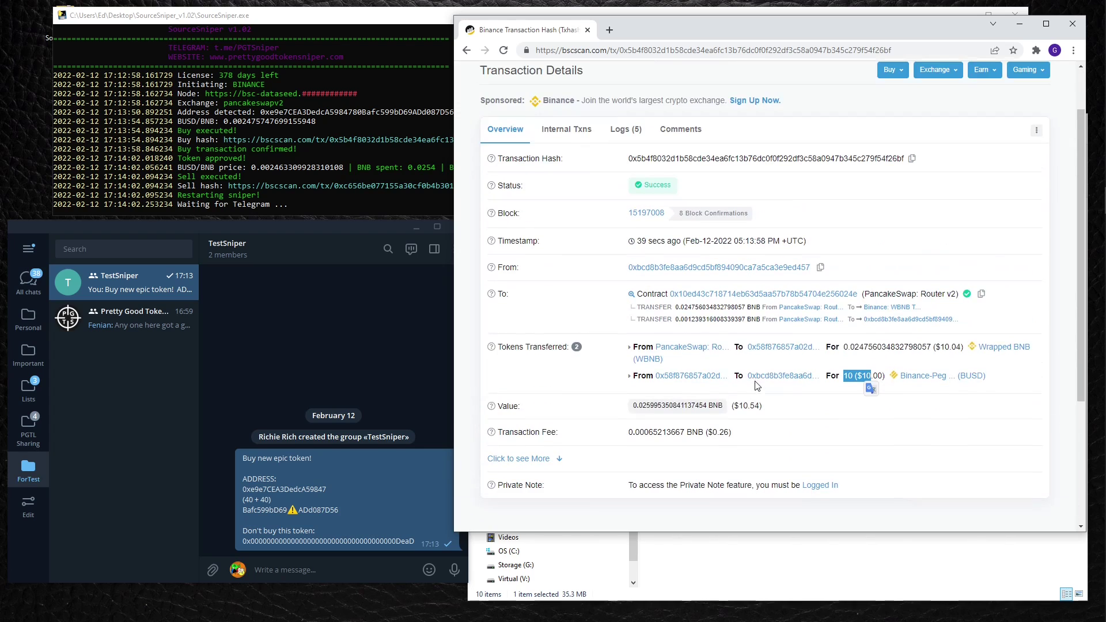
Open the sell transaction and confirm Success swapping 10 BUSD for 0.02463 WBNB.
click(364, 186)
double_click(364, 187)
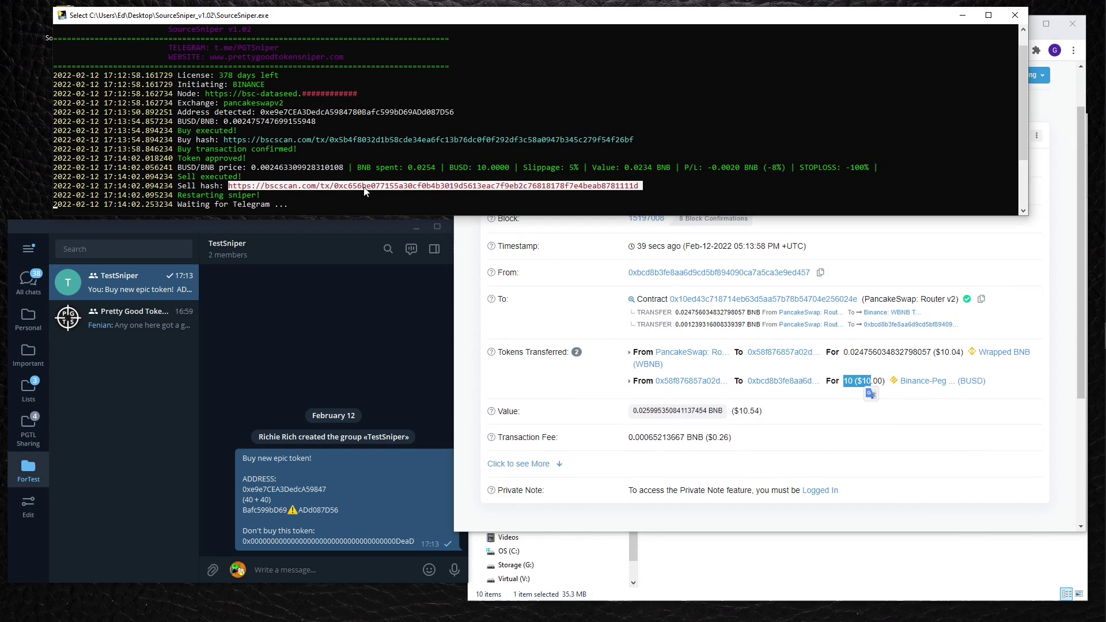
key(ctrl+c)
click(590, 336)
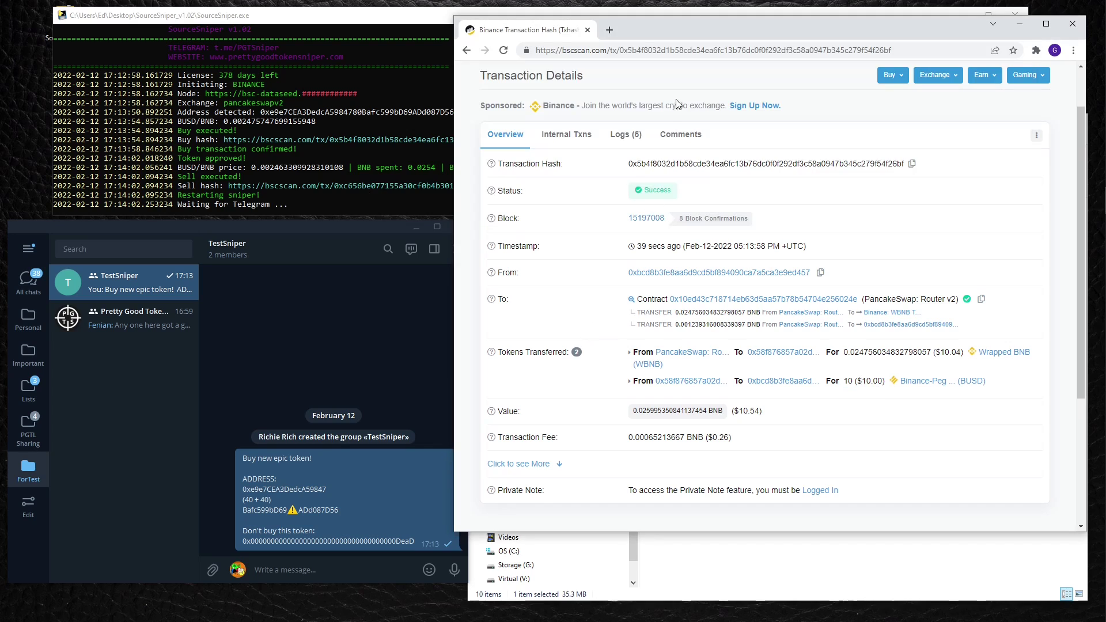
click(660, 51)
key(ctrl+v)
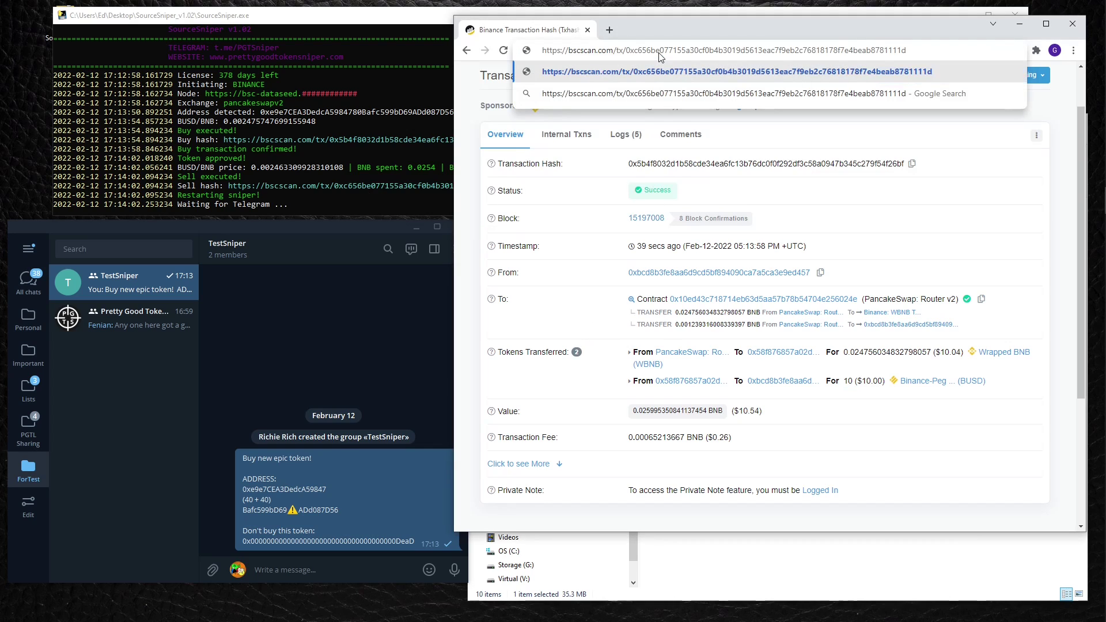
key(Return)
scroll(759, 266, down, 1)
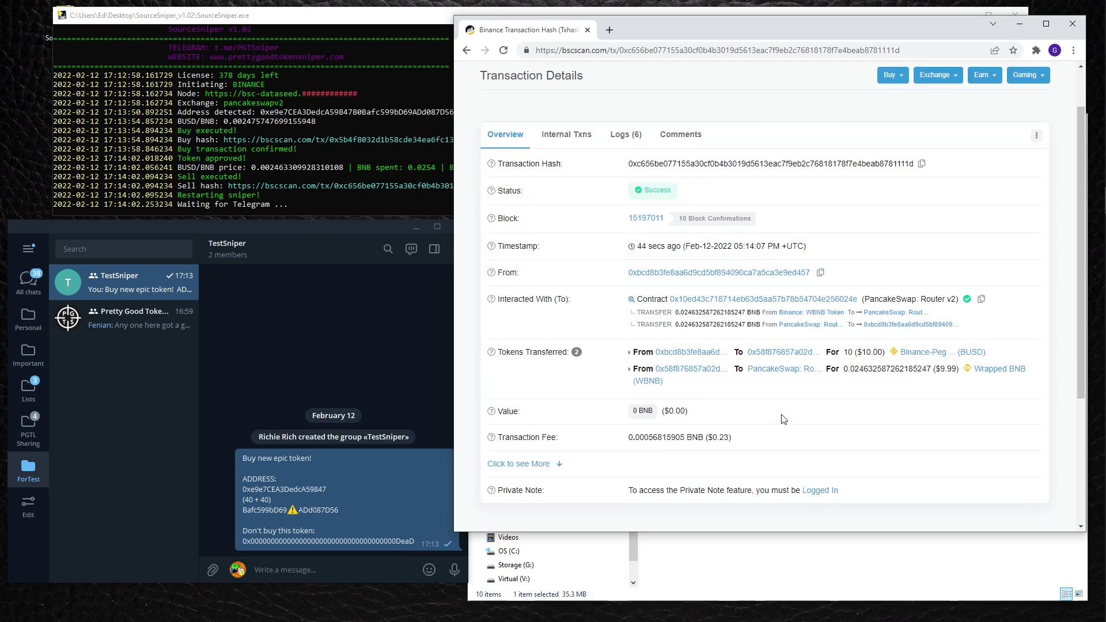
scroll(783, 419, down, 1)
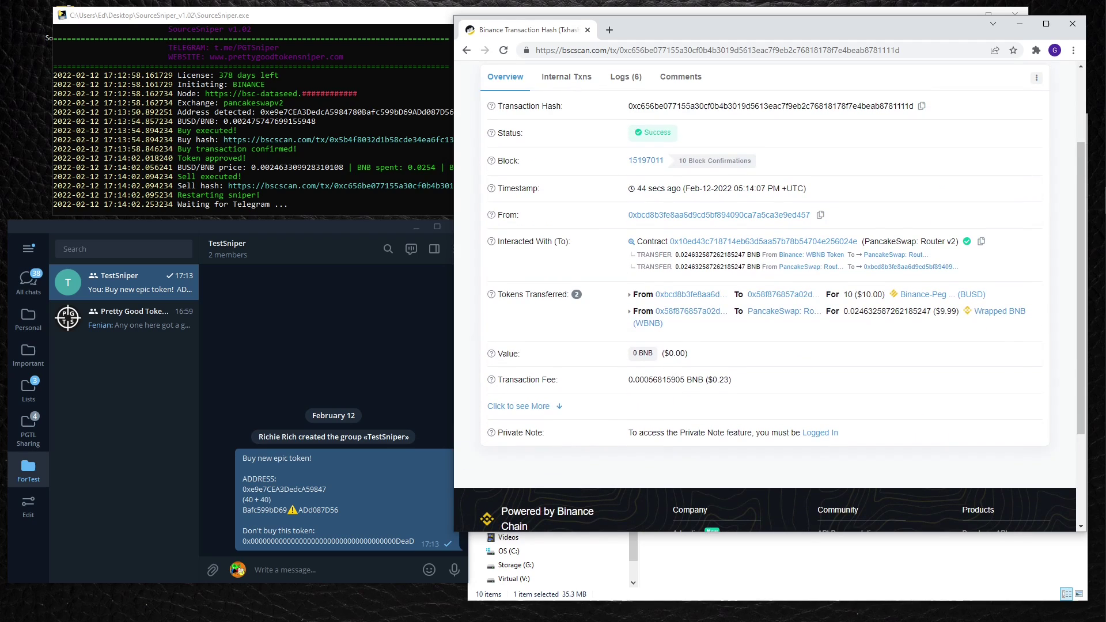